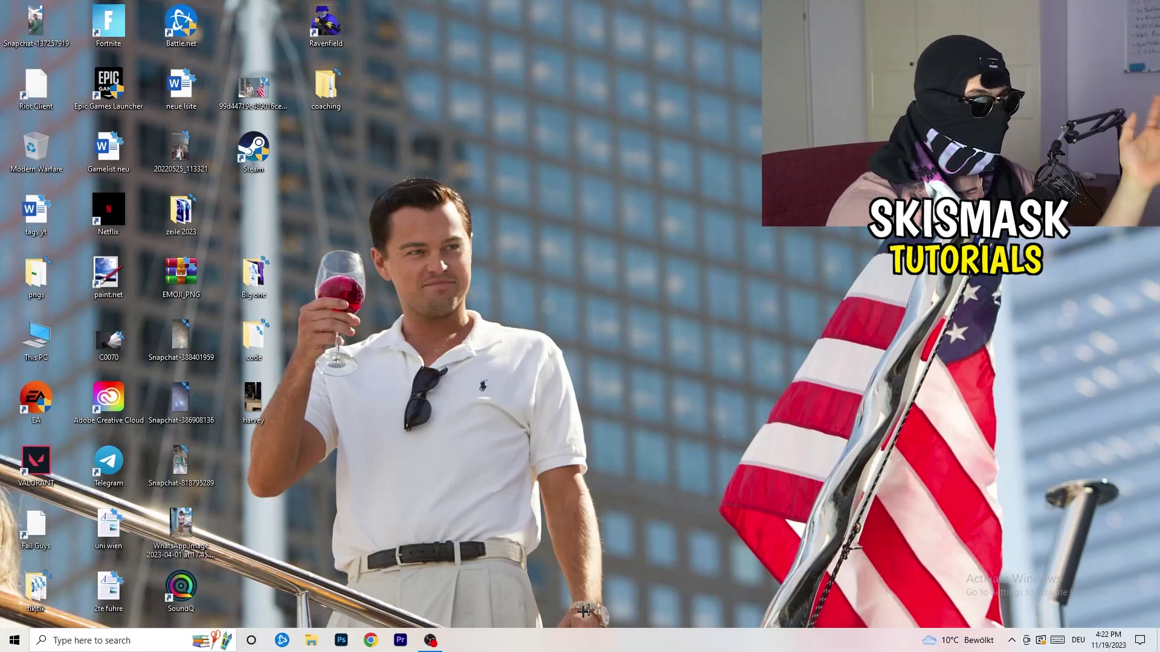
Launch Task Manager from the taskbar, maximize it and show the Ethernet performance graphs.
{"action": "right_click", "coordinate": [561, 649]}
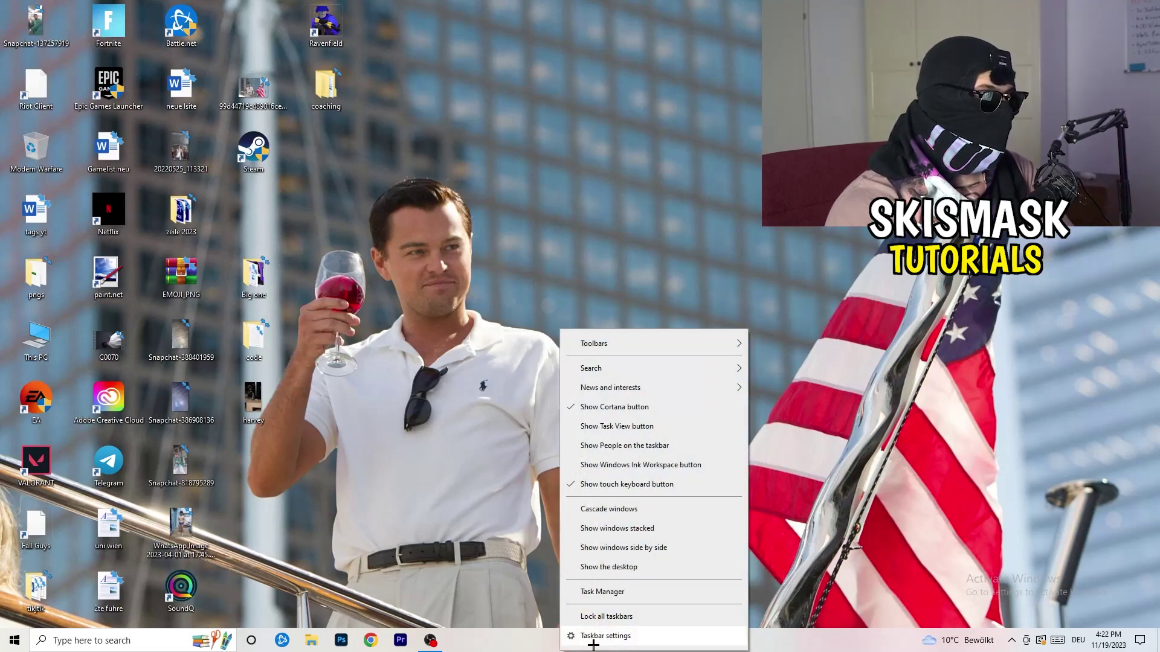
{"action": "left_click", "coordinate": [605, 593]}
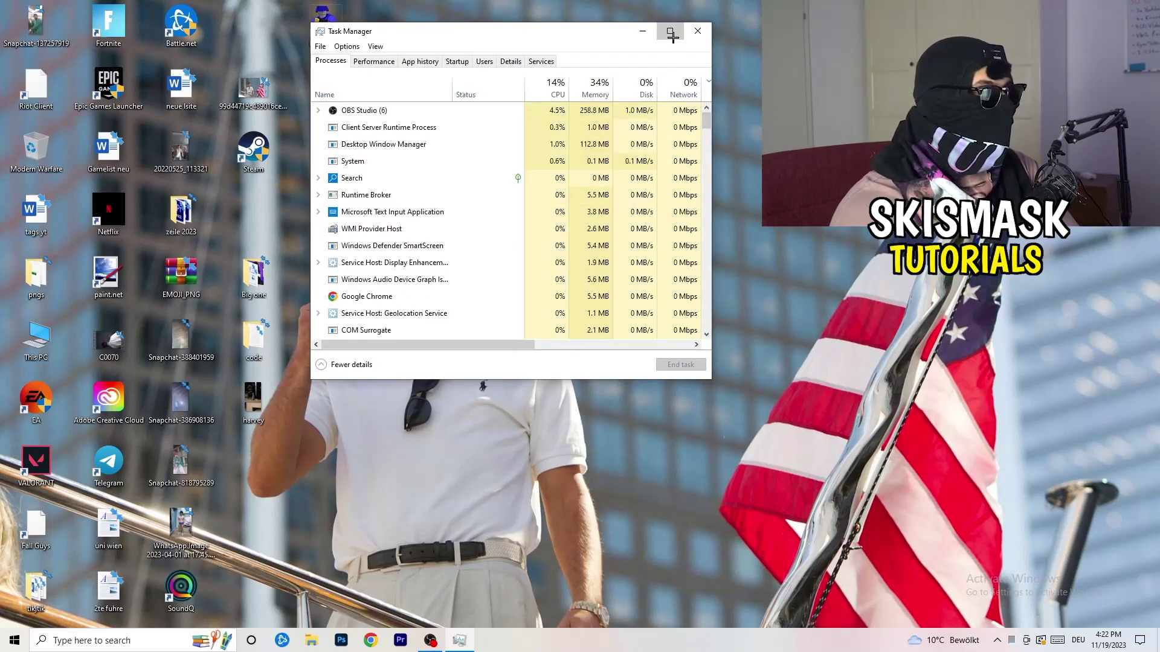
{"action": "left_click", "coordinate": [672, 28]}
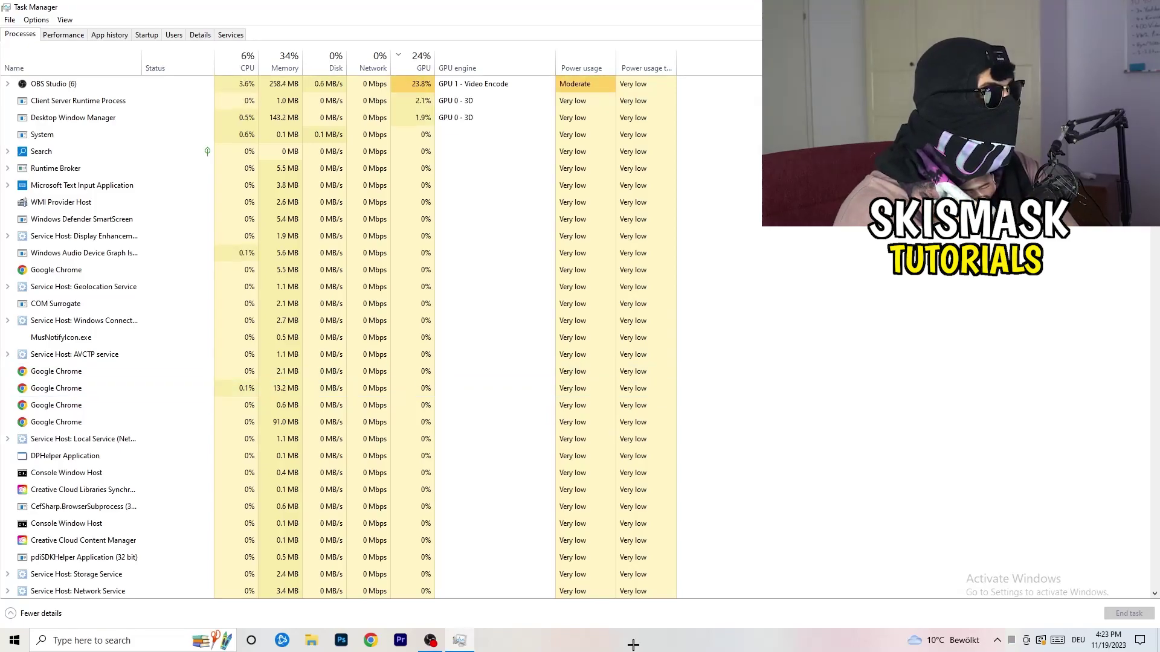
{"action": "left_click", "coordinate": [63, 35]}
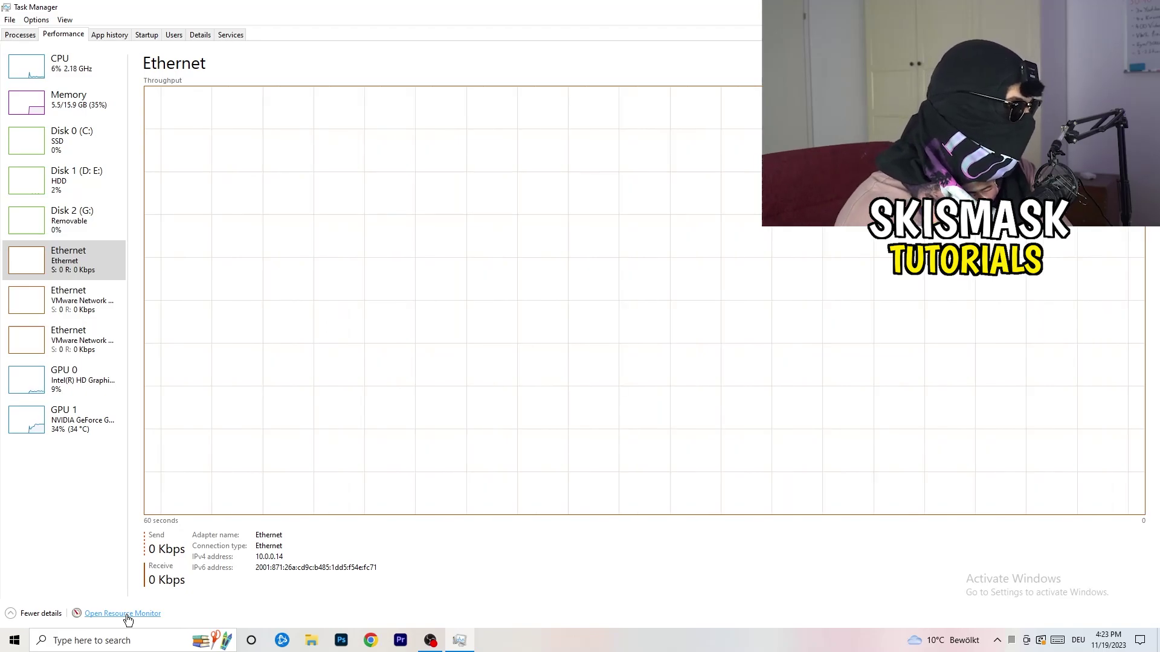
Maximize Resource Monitor and switch between Overview and Network, ending on processes with network activity.
{"action": "left_click", "coordinate": [597, 34]}
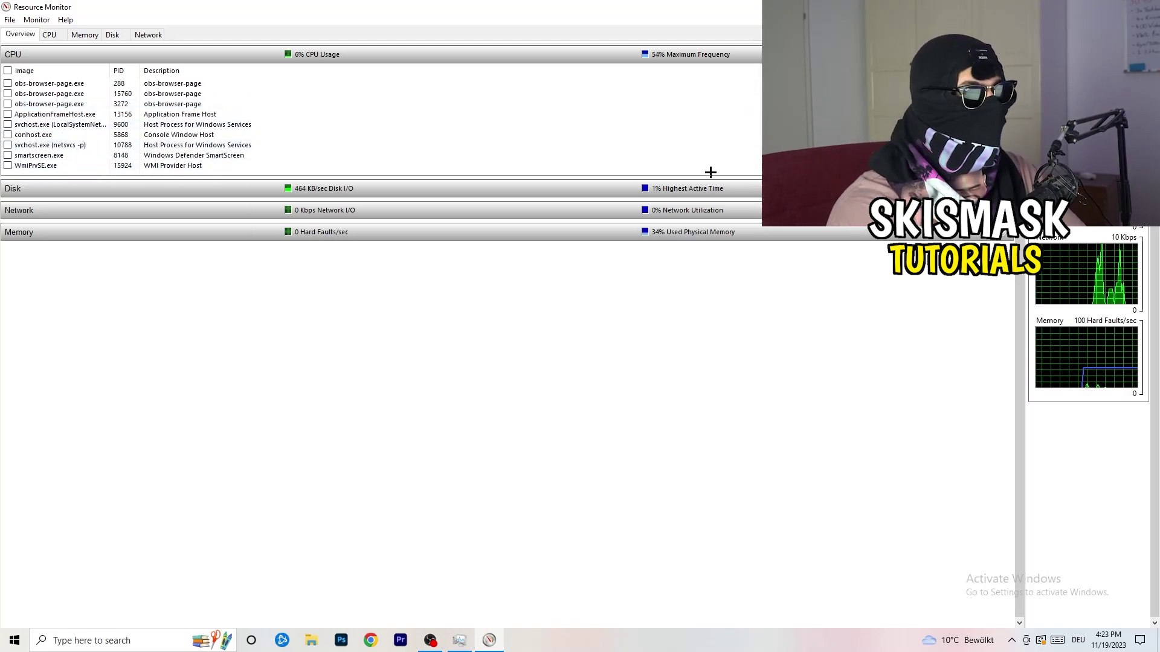
{"action": "right_click", "coordinate": [690, 134]}
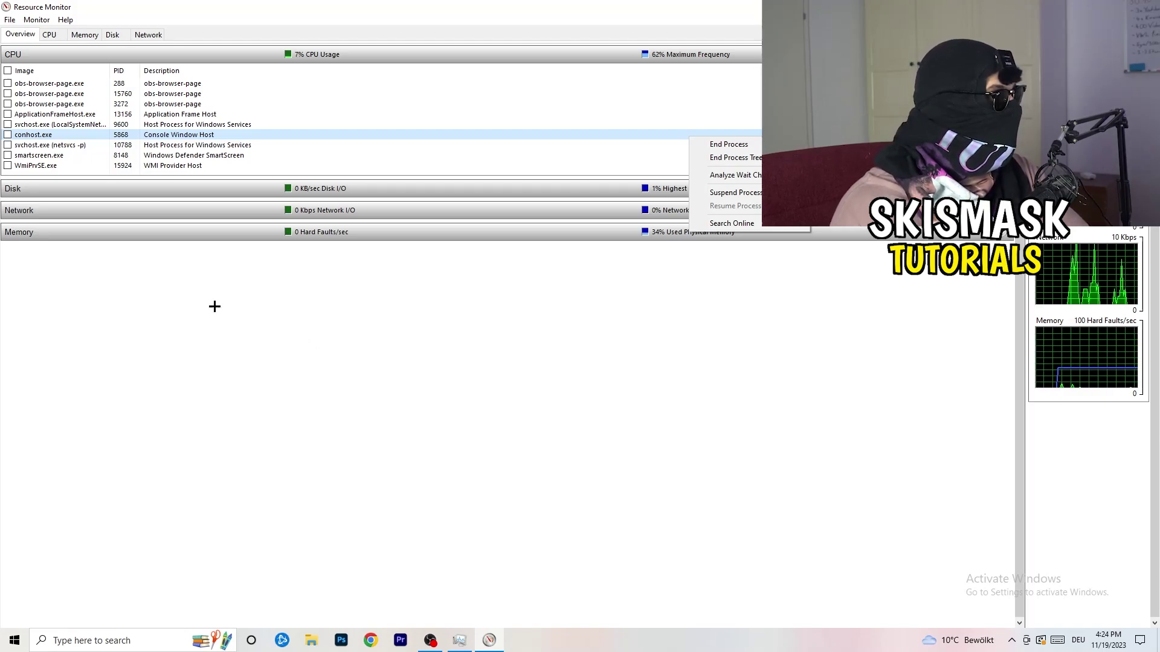
{"action": "left_click", "coordinate": [148, 34]}
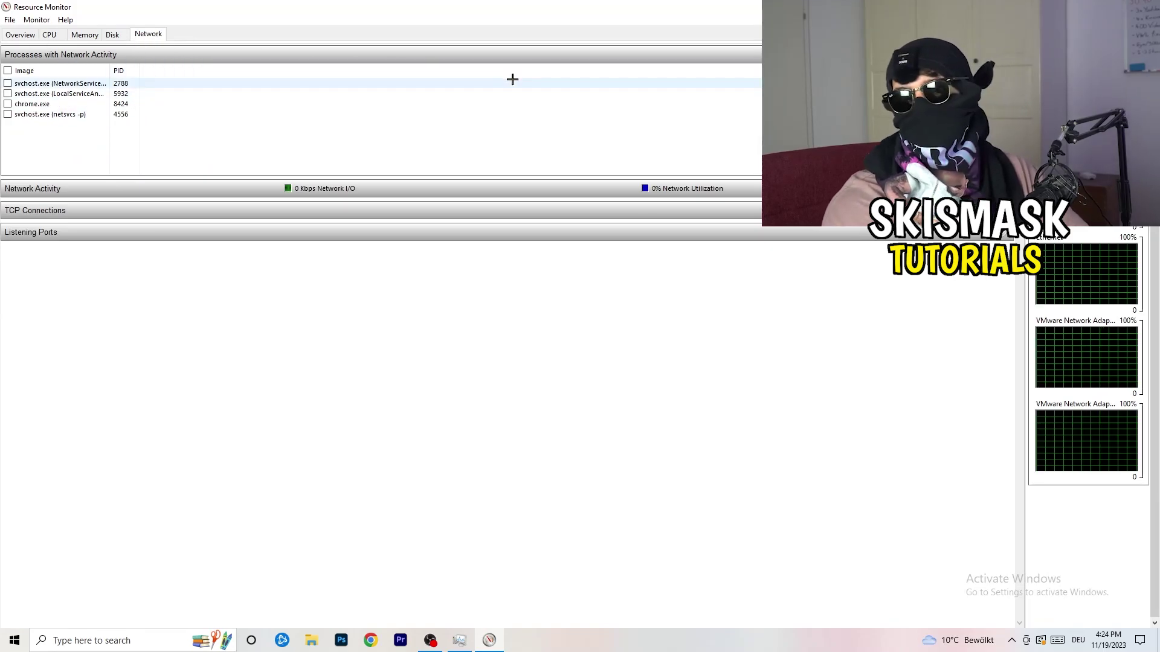
{"action": "left_click", "coordinate": [20, 35]}
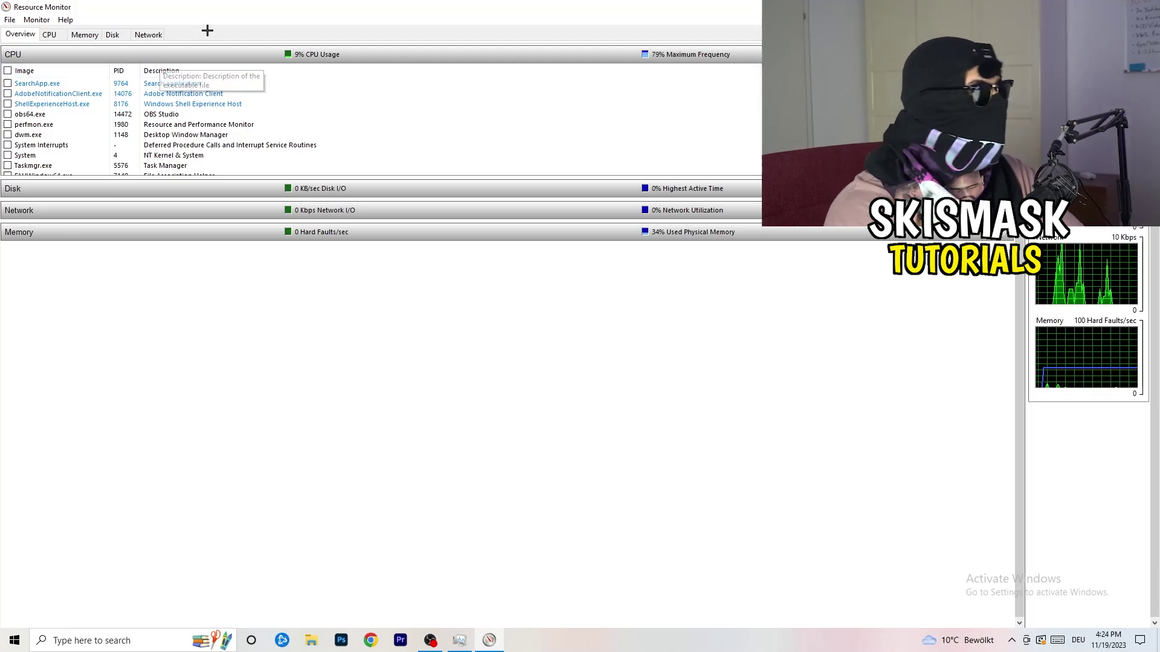
{"action": "left_click", "coordinate": [147, 35]}
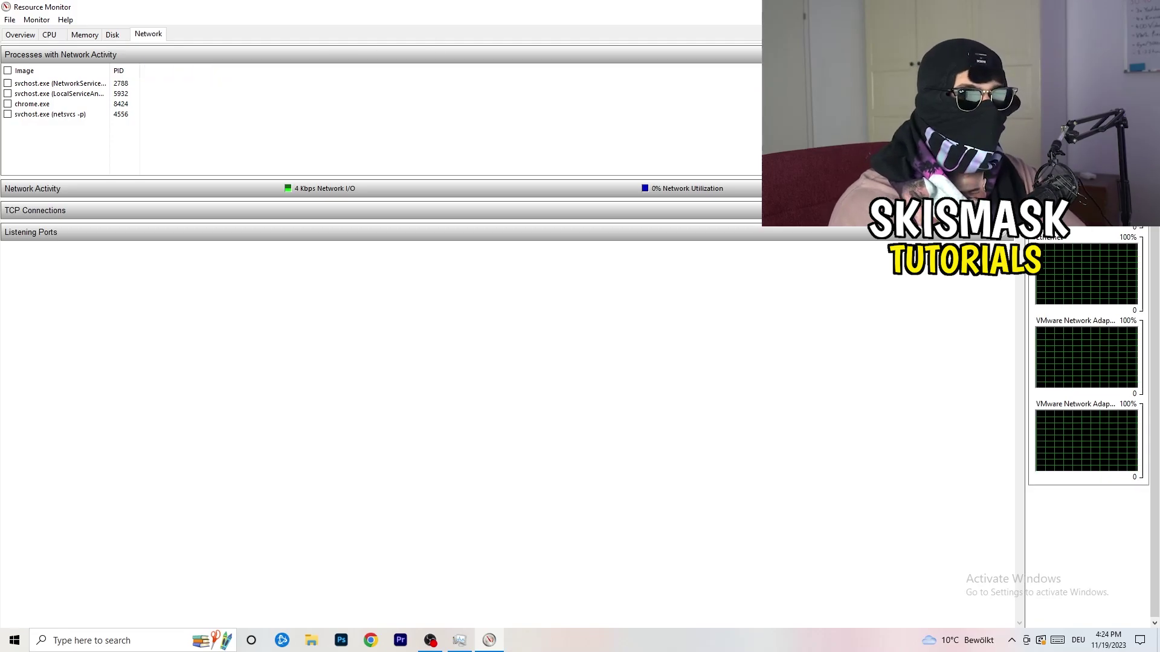
Close Resource Monitor and Task Manager, then reach Network & Internet in Windows Settings.
{"action": "key", "text": "alt+F4"}
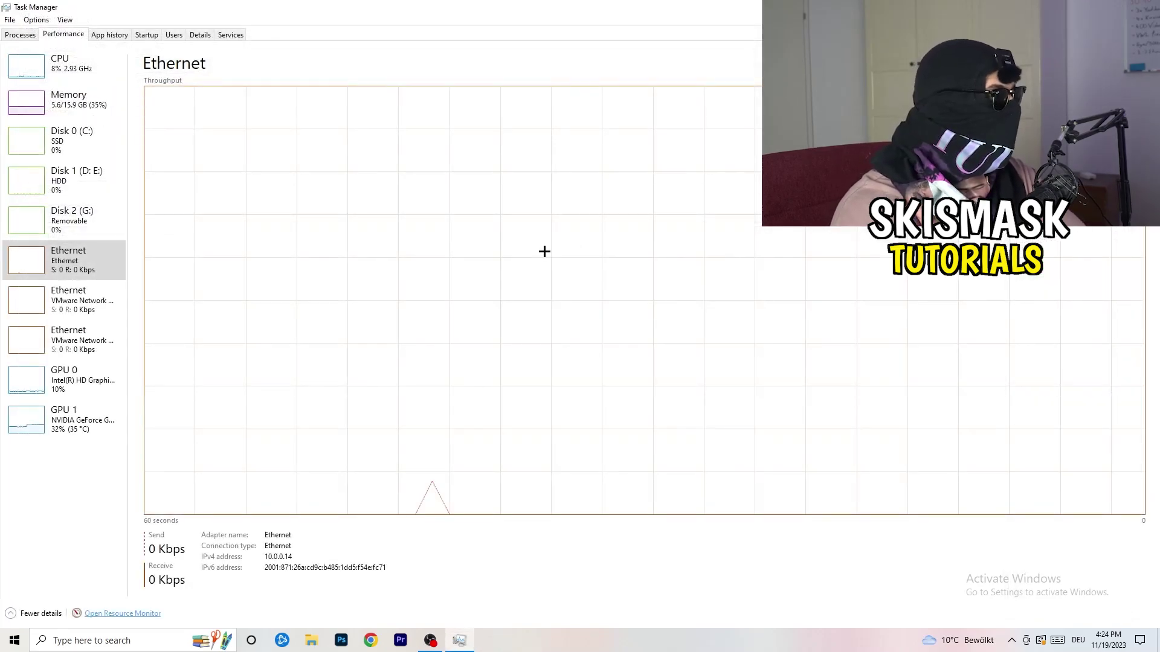
{"action": "key", "text": "alt+F4"}
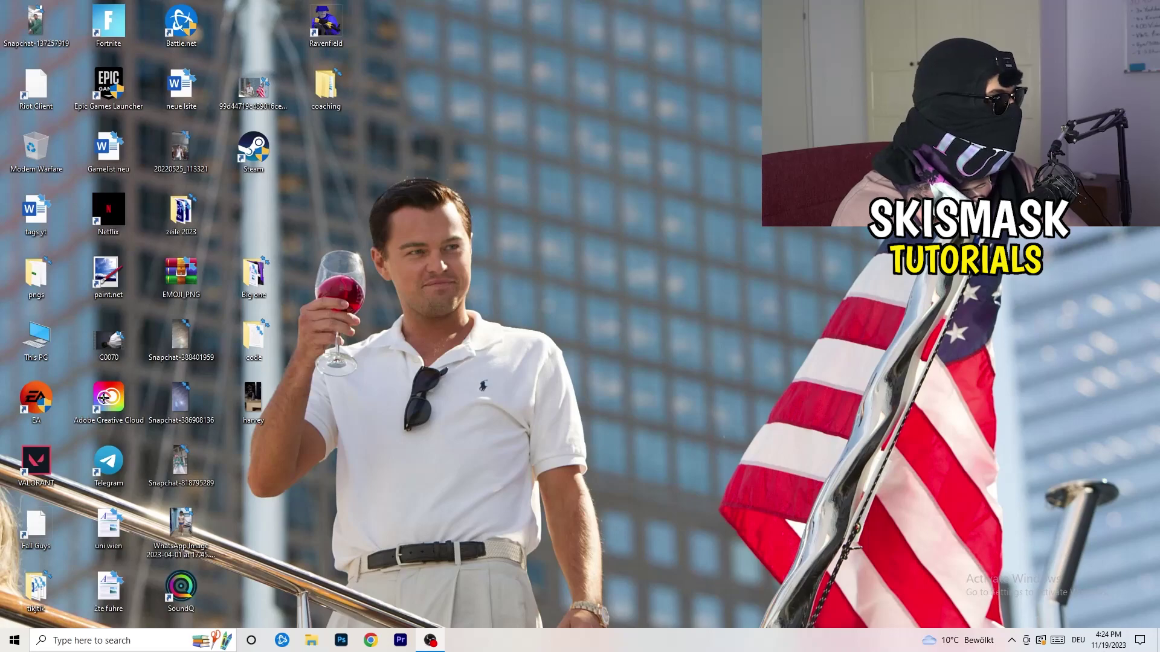
{"action": "key", "text": "super"}
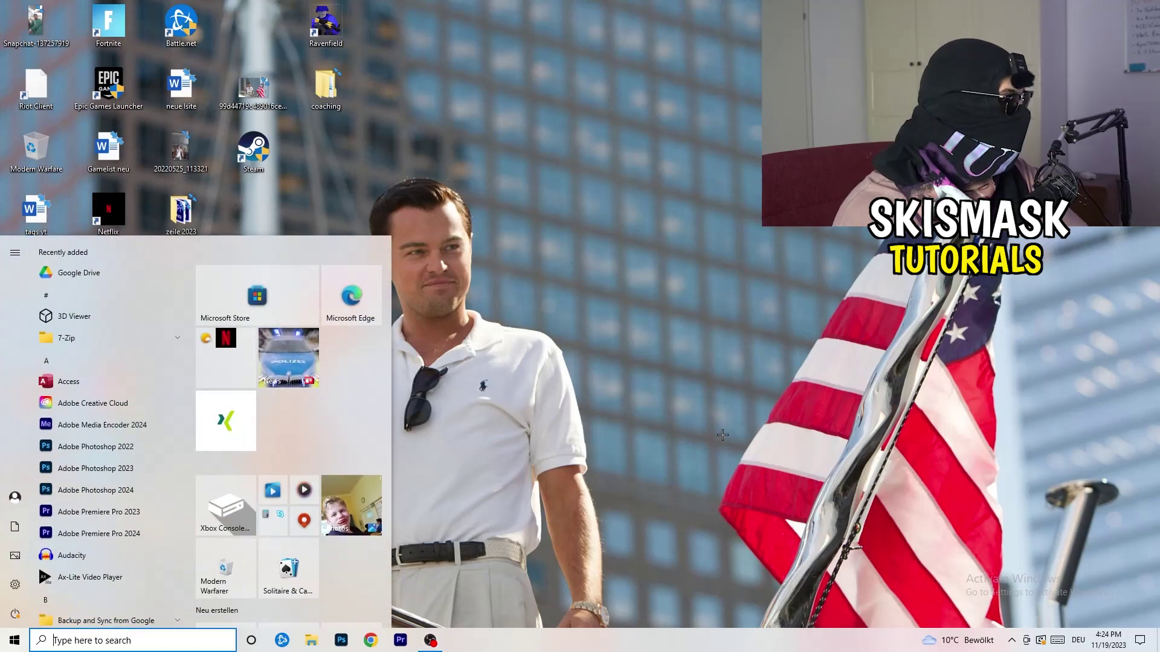
{"action": "left_click", "coordinate": [14, 585]}
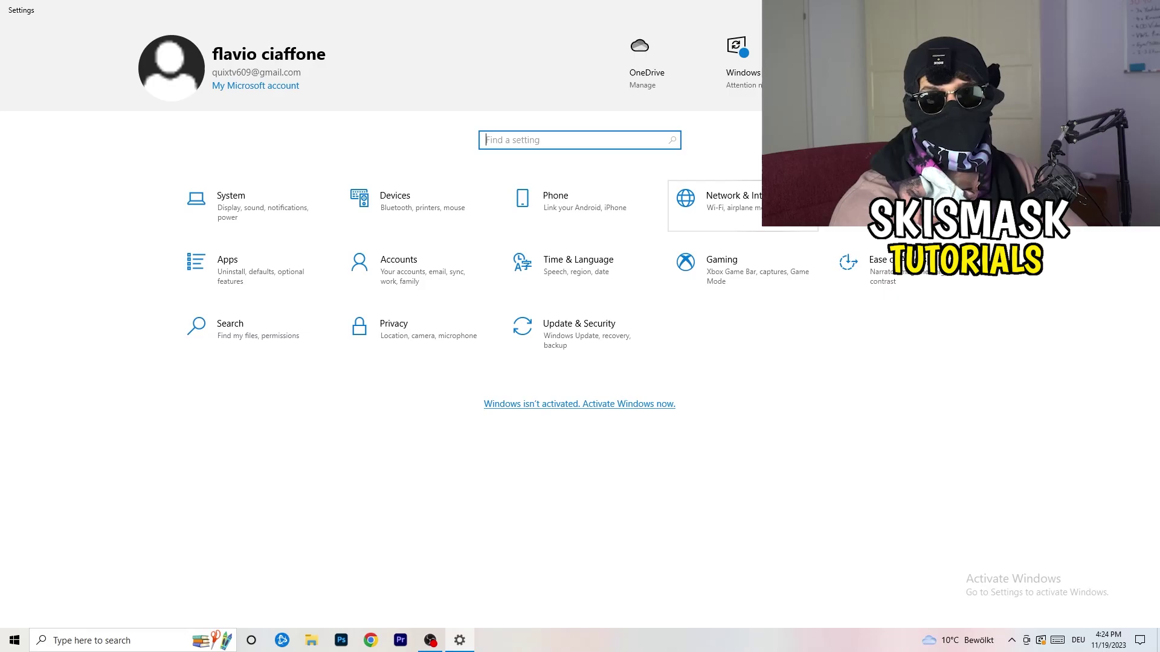
{"action": "left_click", "coordinate": [735, 201]}
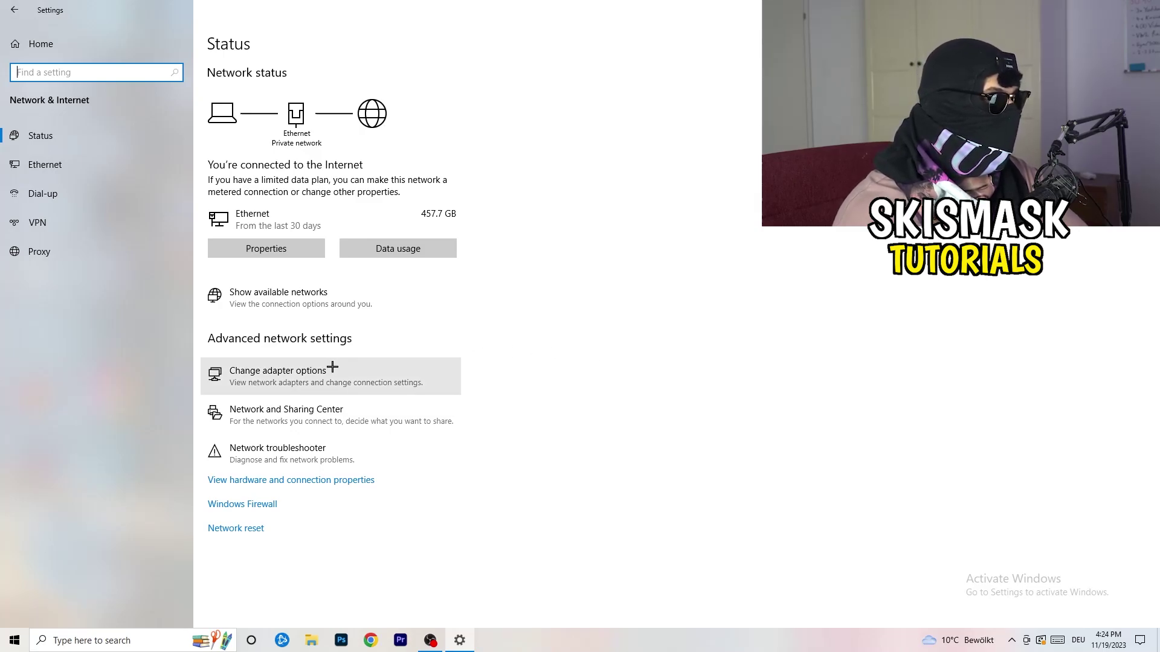
{"action": "left_click", "coordinate": [302, 460]}
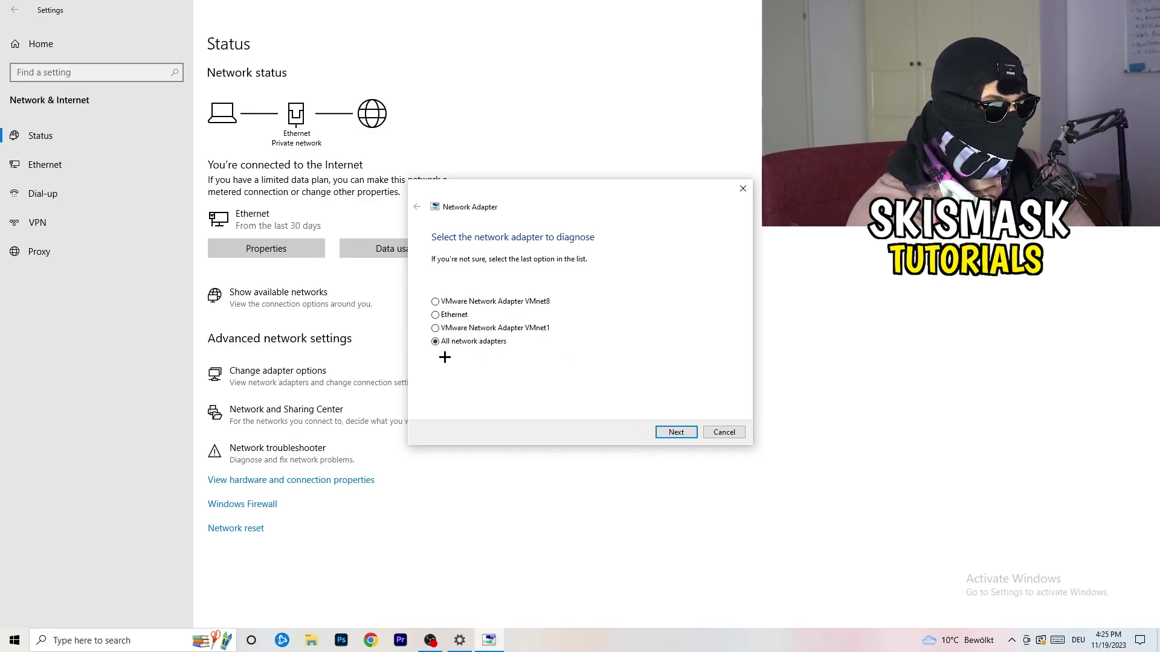
{"action": "left_click", "coordinate": [677, 433]}
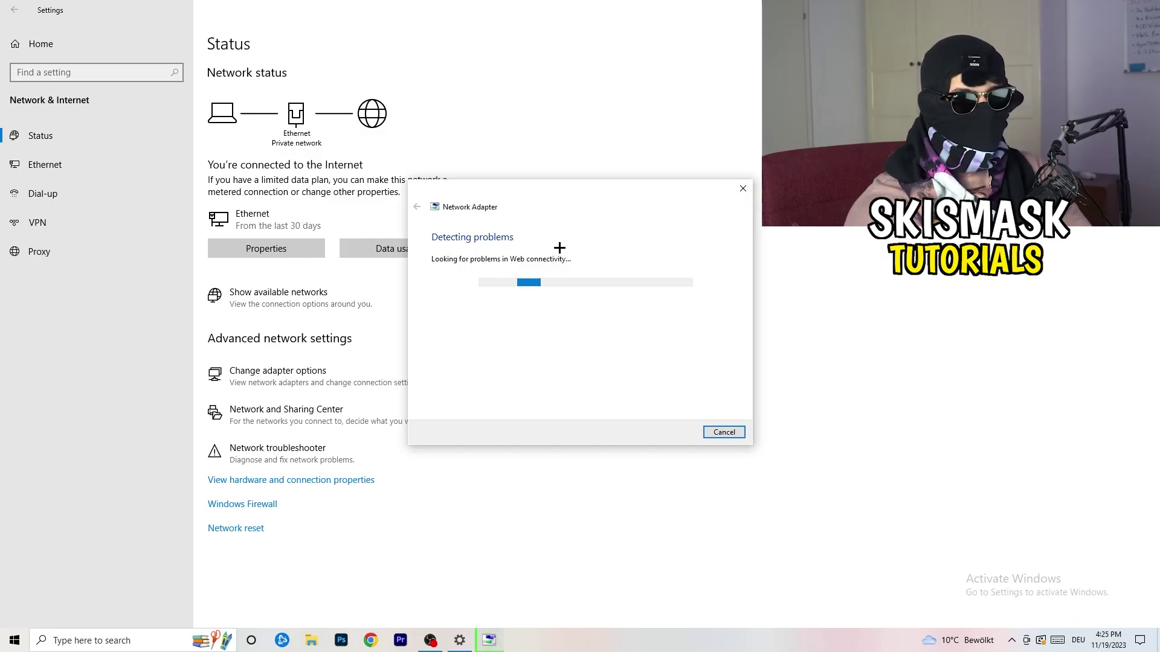
{"action": "left_click", "coordinate": [743, 188]}
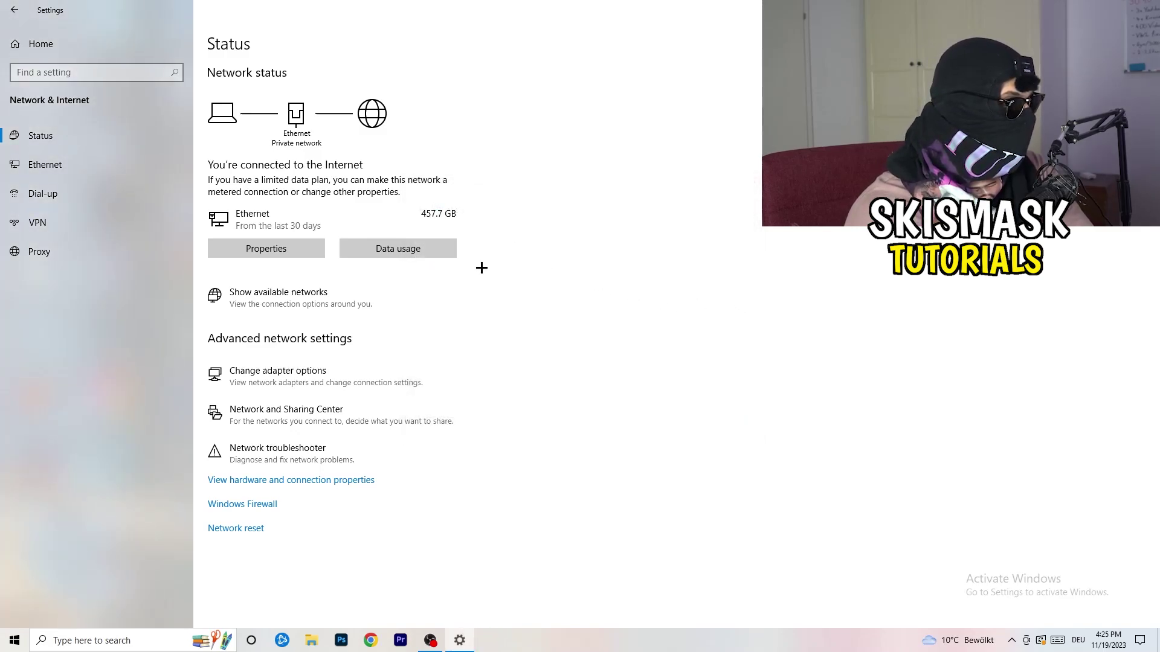
In Network Connections, disable the Ethernet adapter.
{"action": "left_click", "coordinate": [310, 383]}
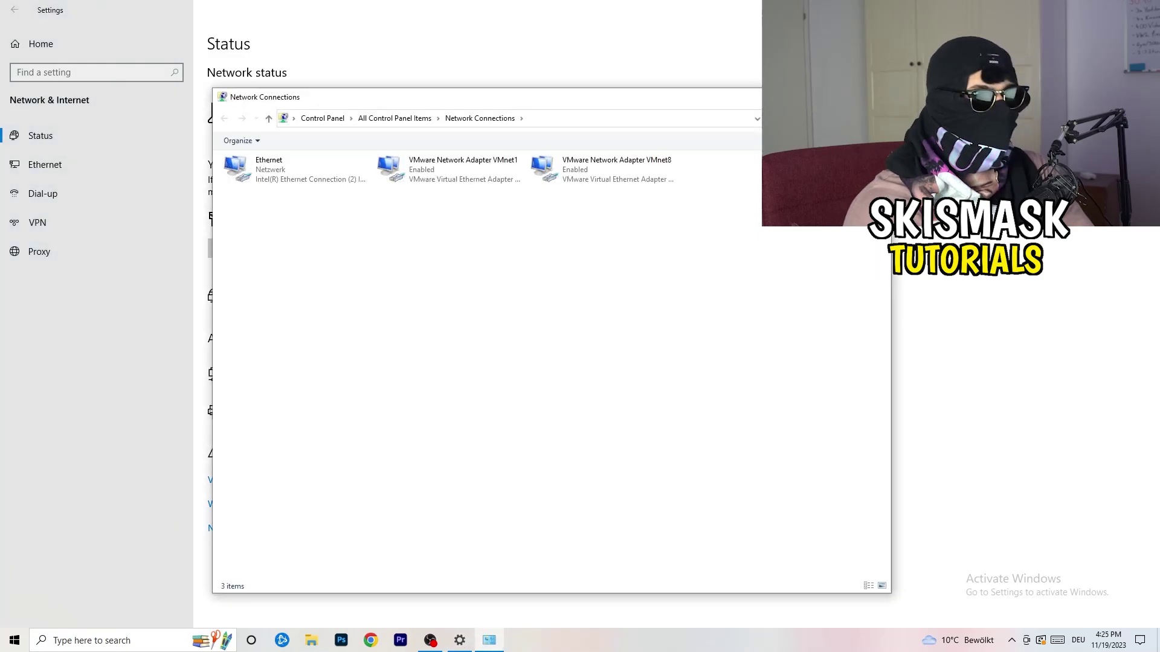
{"action": "left_click", "coordinate": [829, 98]}
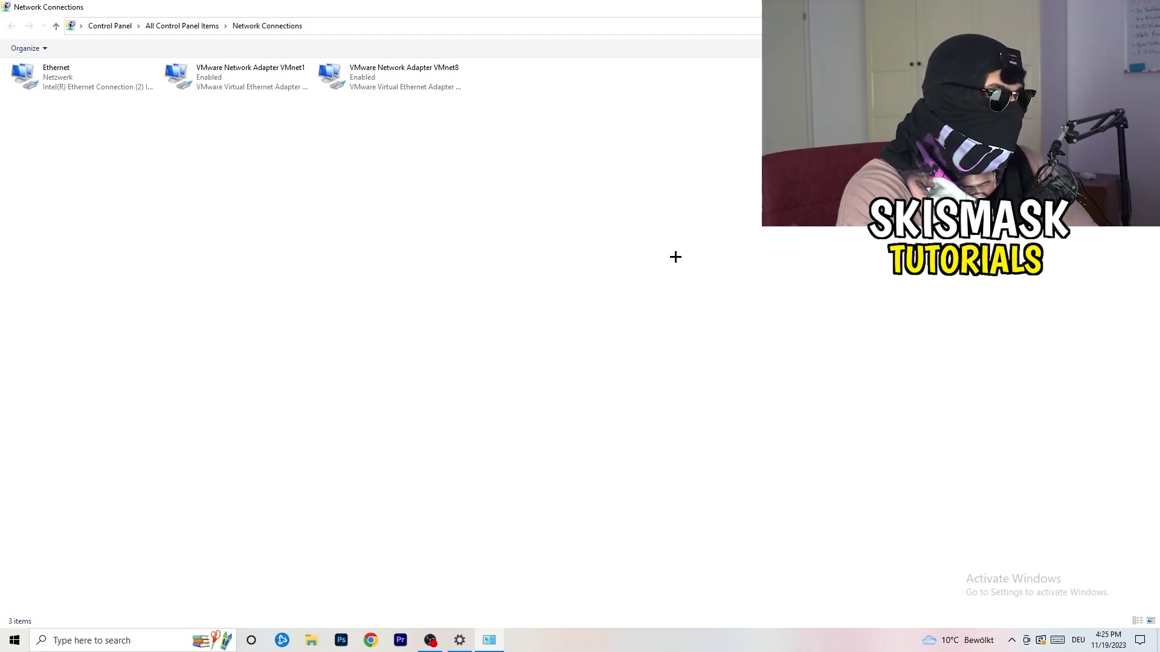
{"action": "left_click", "coordinate": [84, 77]}
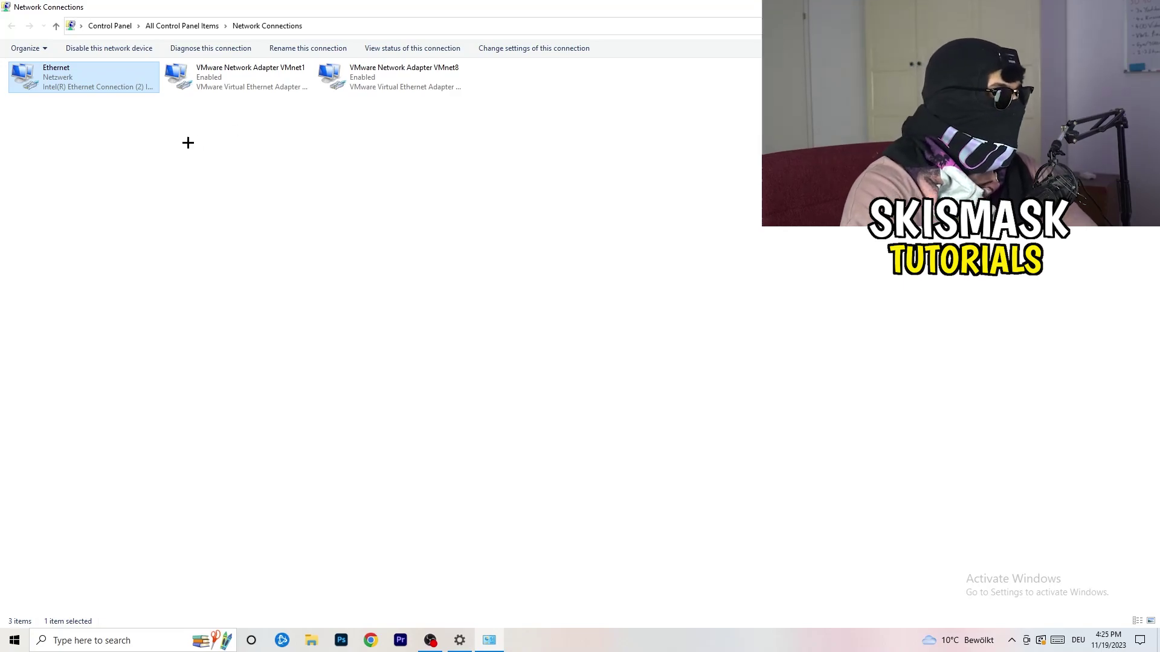
{"action": "right_click", "coordinate": [98, 73]}
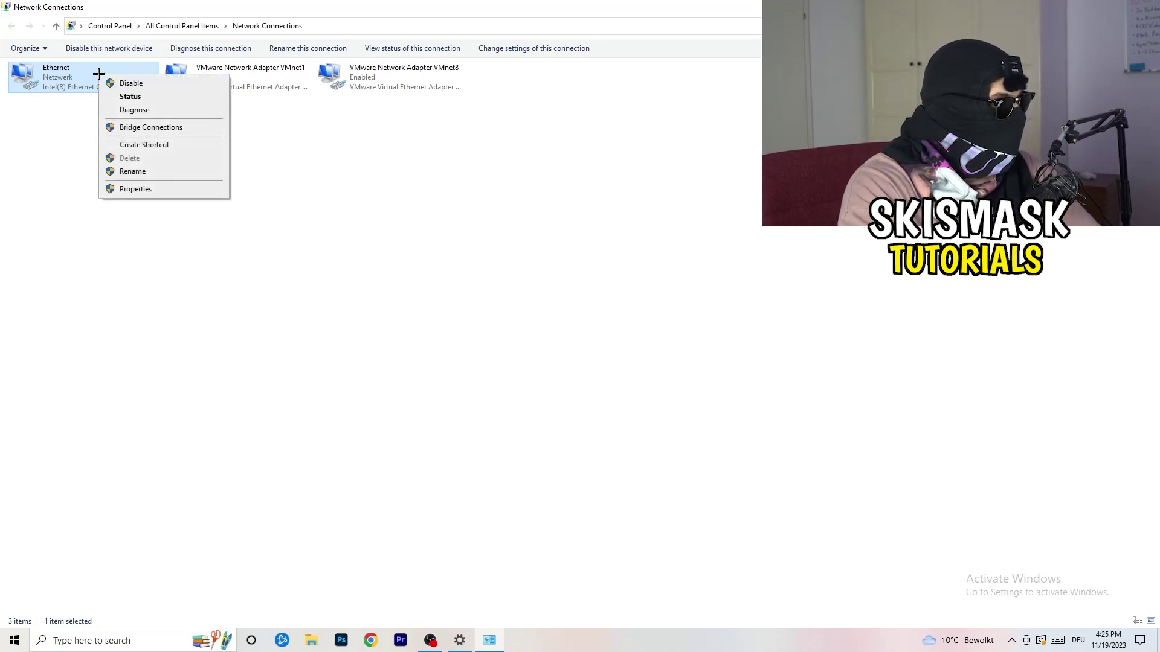
{"action": "left_click", "coordinate": [136, 81]}
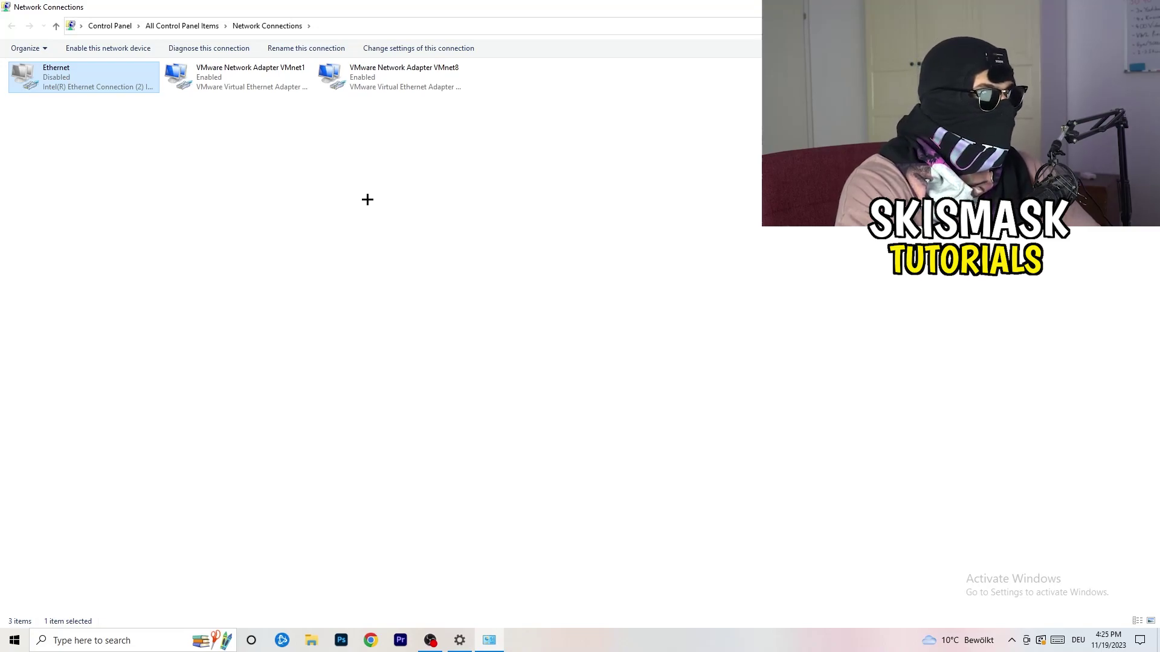
Re-enable the Ethernet adapter and close Network Connections.
{"action": "right_click", "coordinate": [60, 86]}
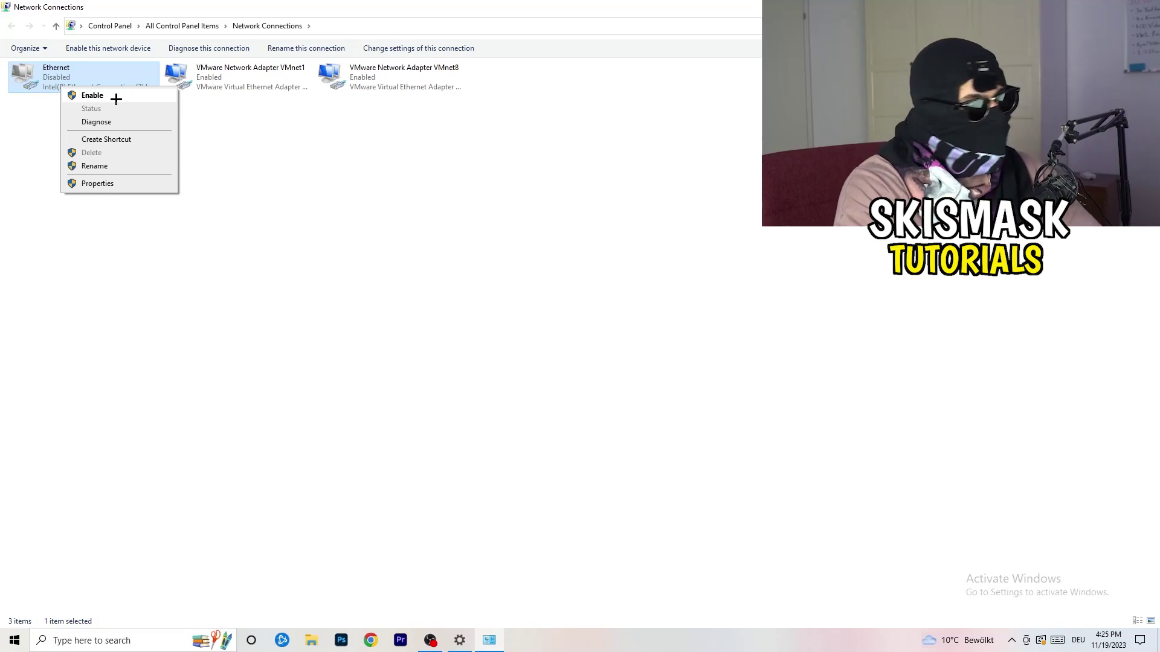
{"action": "left_click", "coordinate": [92, 95]}
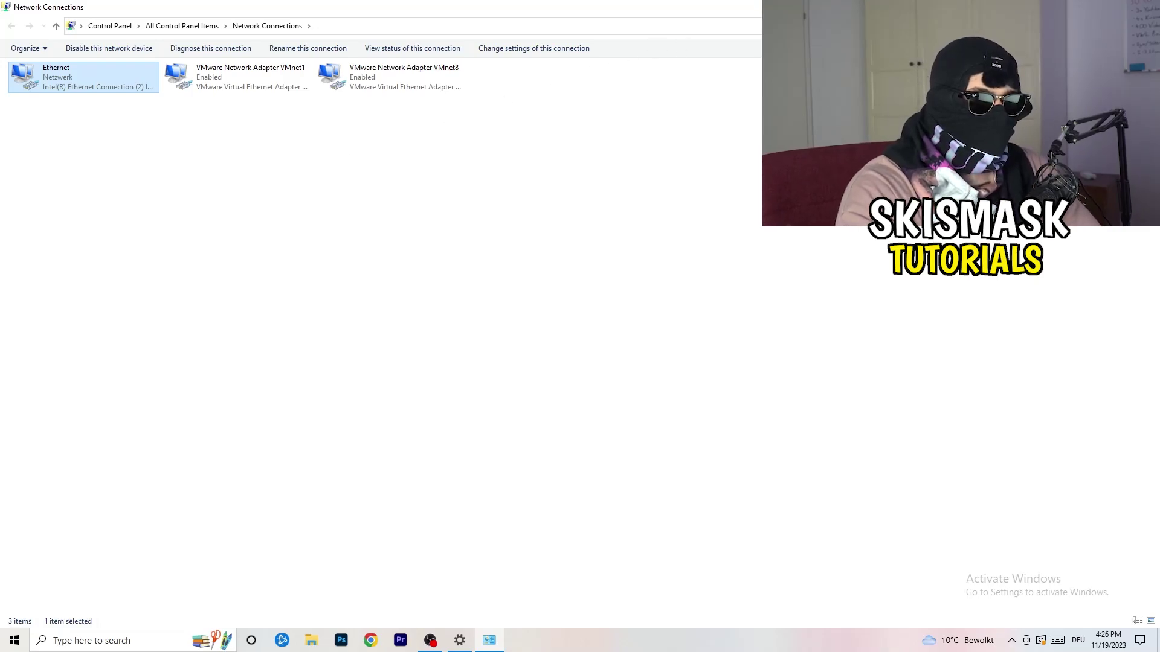
{"action": "key", "text": "alt+F4"}
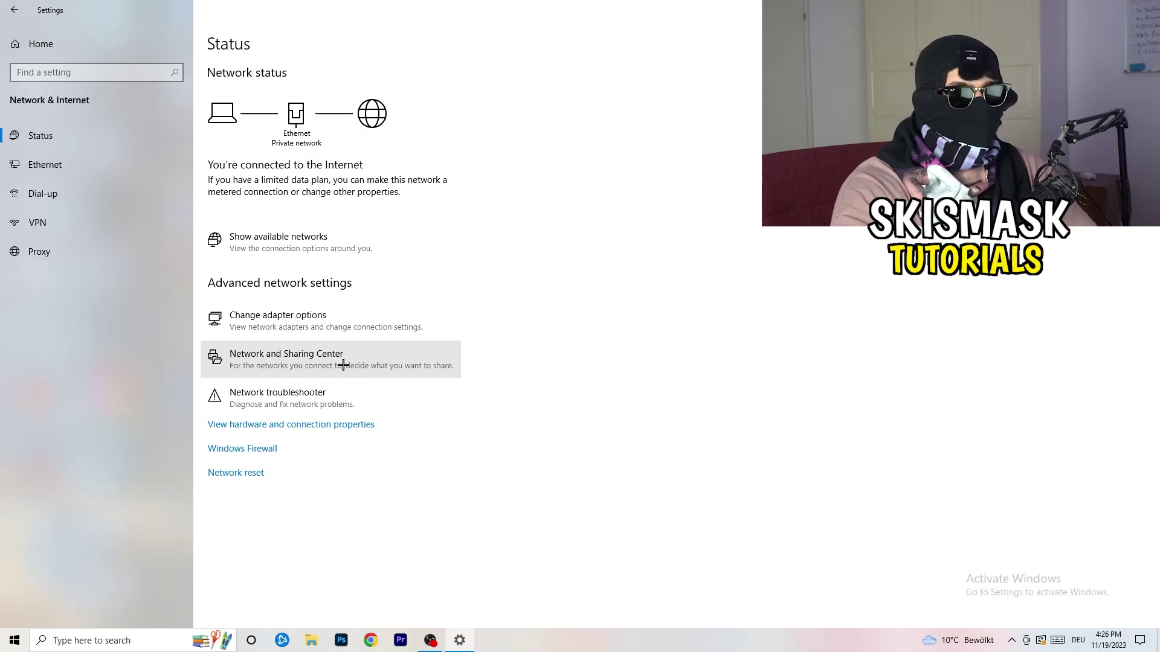
From Network and Sharing Center, show the Ethernet Status dialog and move it up and left.
{"action": "left_click", "coordinate": [343, 365]}
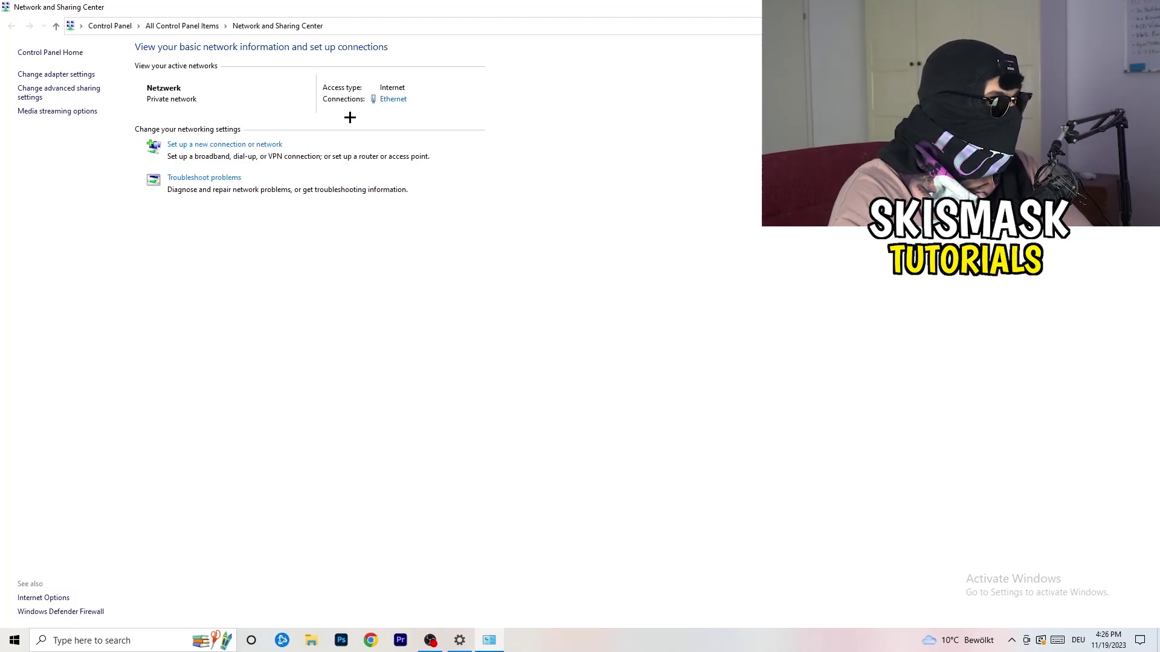
{"action": "left_click", "coordinate": [406, 102]}
{"action": "left_click_drag", "start_coordinate": [585, 196], "coordinate": [298, 120]}
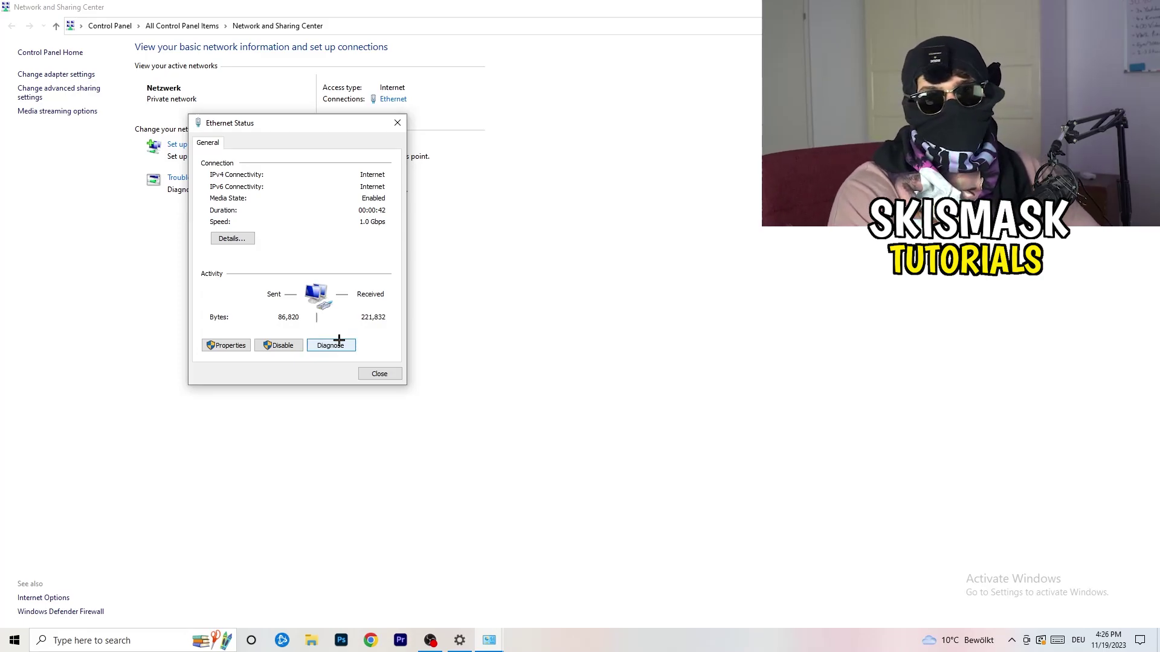
In Ethernet Properties, open IPv4 and choose 'Use the following IP address' with manual DNS.
{"action": "left_click", "coordinate": [242, 345]}
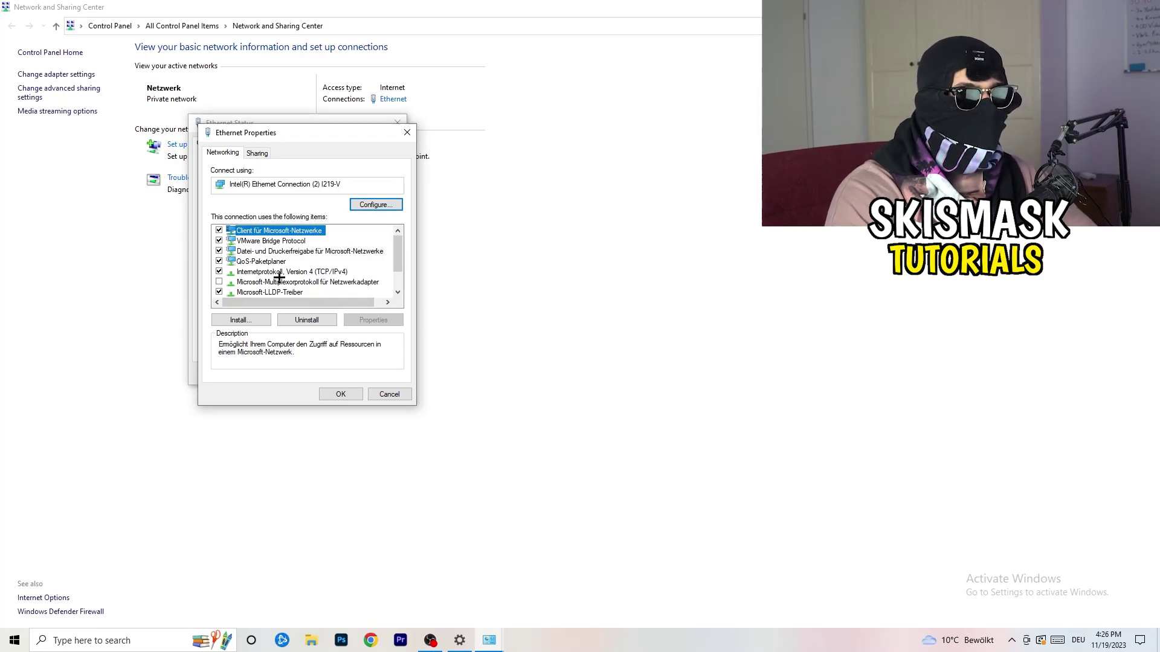
{"action": "scroll", "coordinate": [281, 269], "scroll_direction": "down", "scroll_amount": 1}
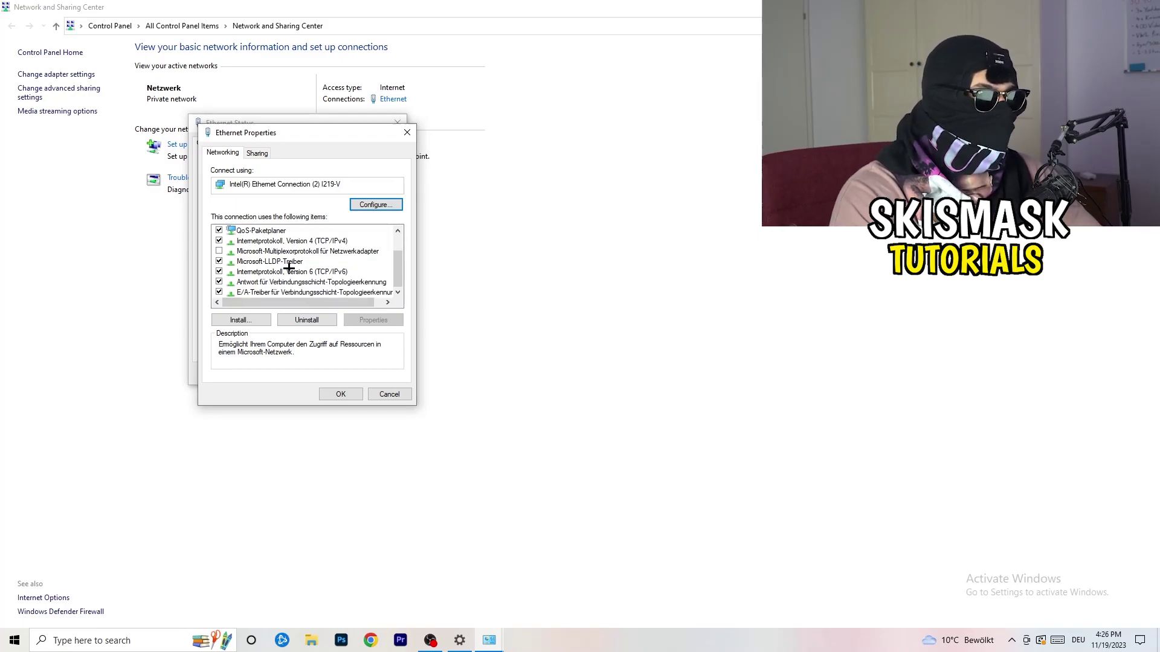
{"action": "scroll", "coordinate": [288, 266], "scroll_direction": "up", "scroll_amount": 1}
{"action": "scroll", "coordinate": [287, 265], "scroll_direction": "down", "scroll_amount": 1}
{"action": "scroll", "coordinate": [284, 264], "scroll_direction": "up", "scroll_amount": 1}
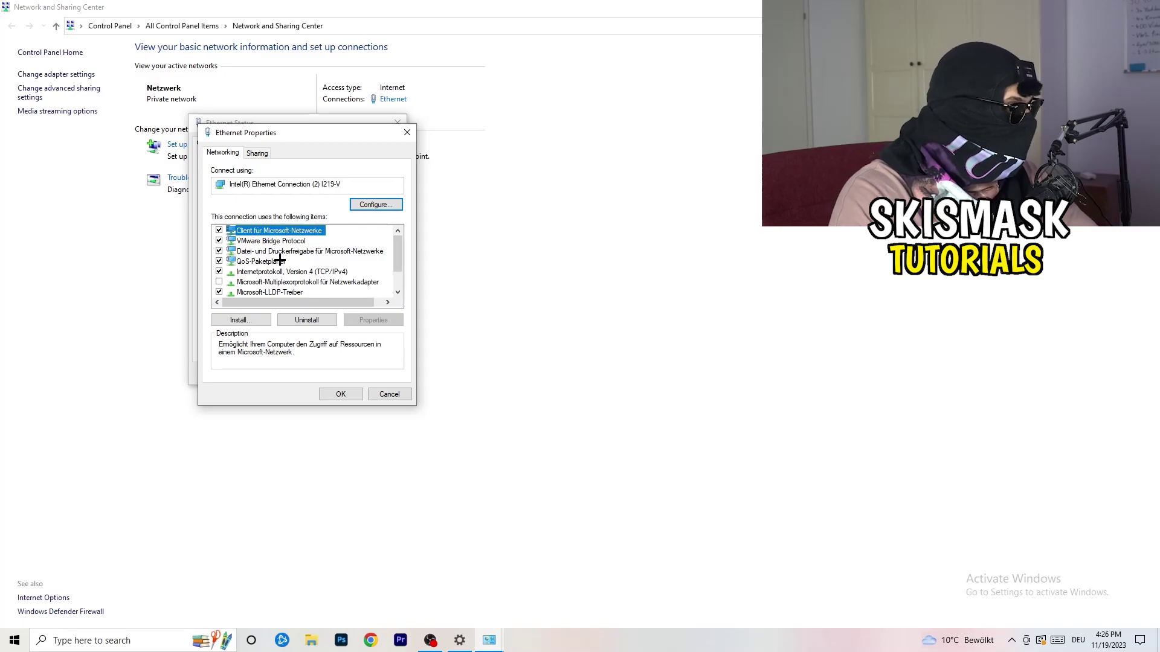
{"action": "double_click", "coordinate": [269, 272]}
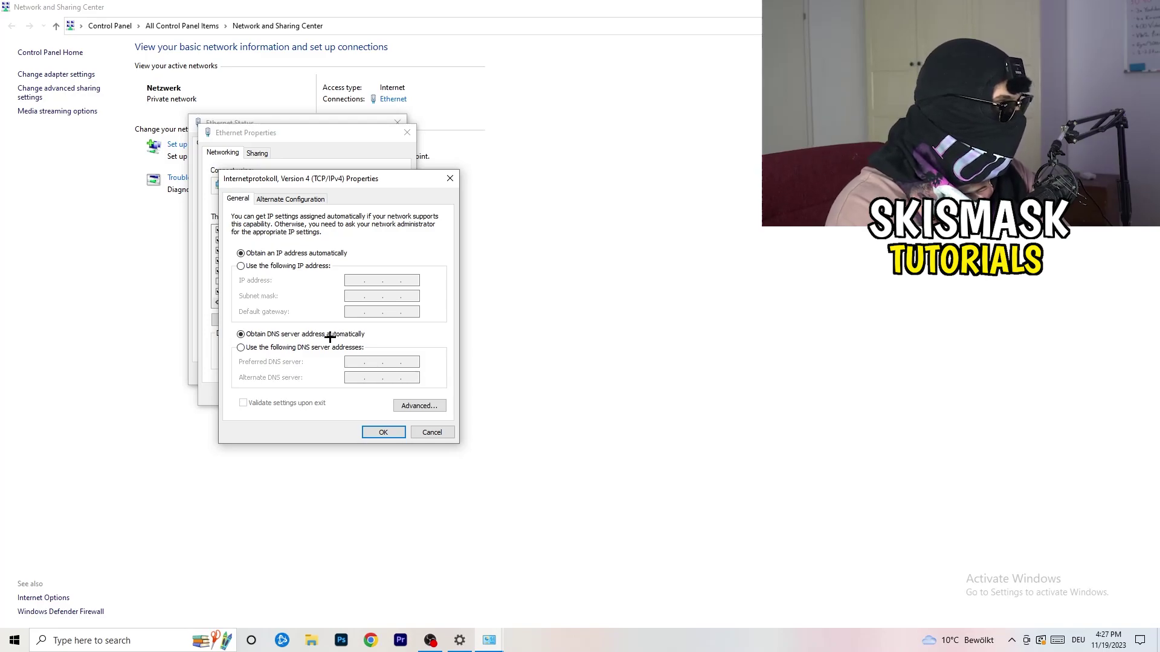
{"action": "left_click", "coordinate": [241, 267]}
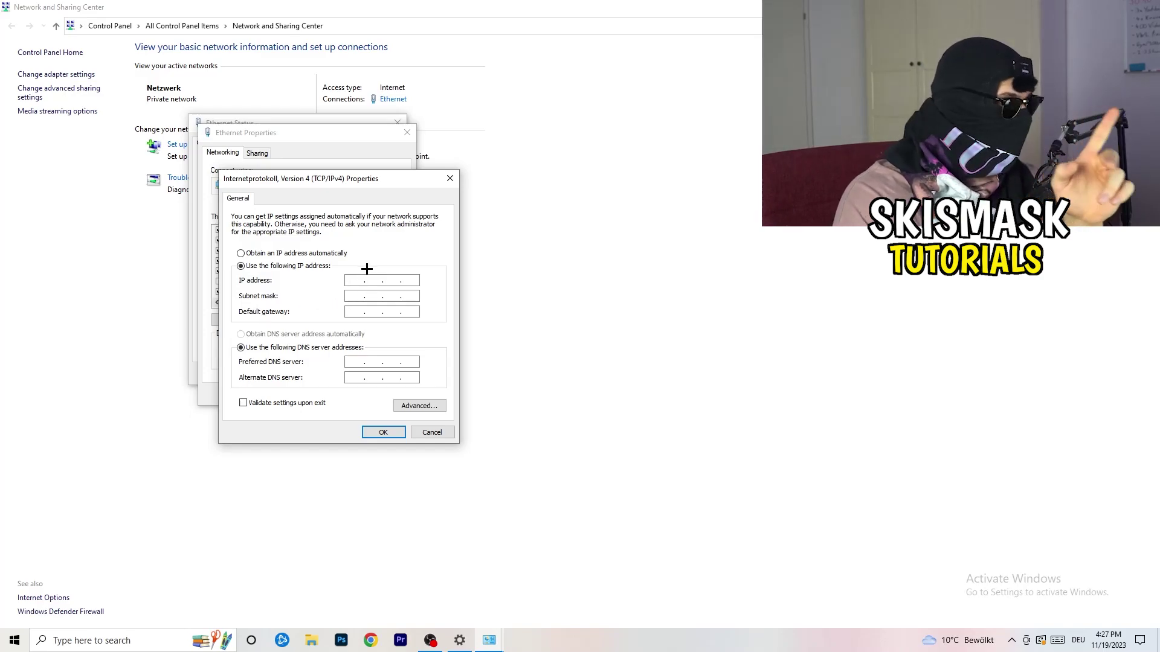
{"action": "left_click", "coordinate": [352, 283]}
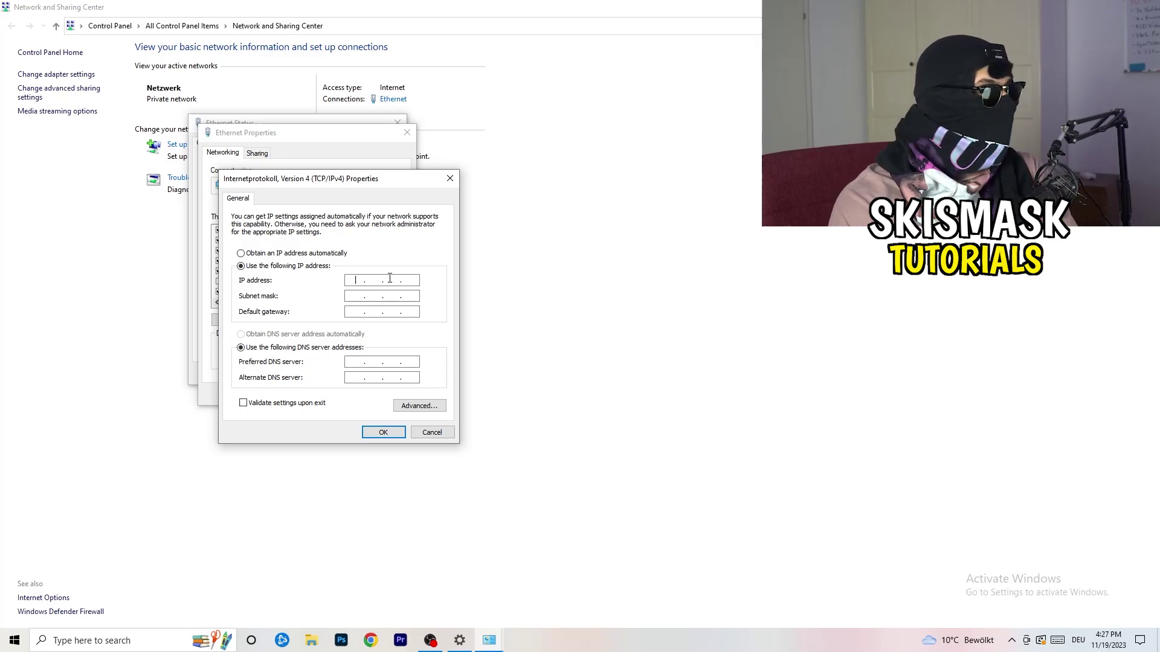
Discard the IPv4 changes and close the Ethernet properties and status dialogs.
{"action": "left_click", "coordinate": [450, 177]}
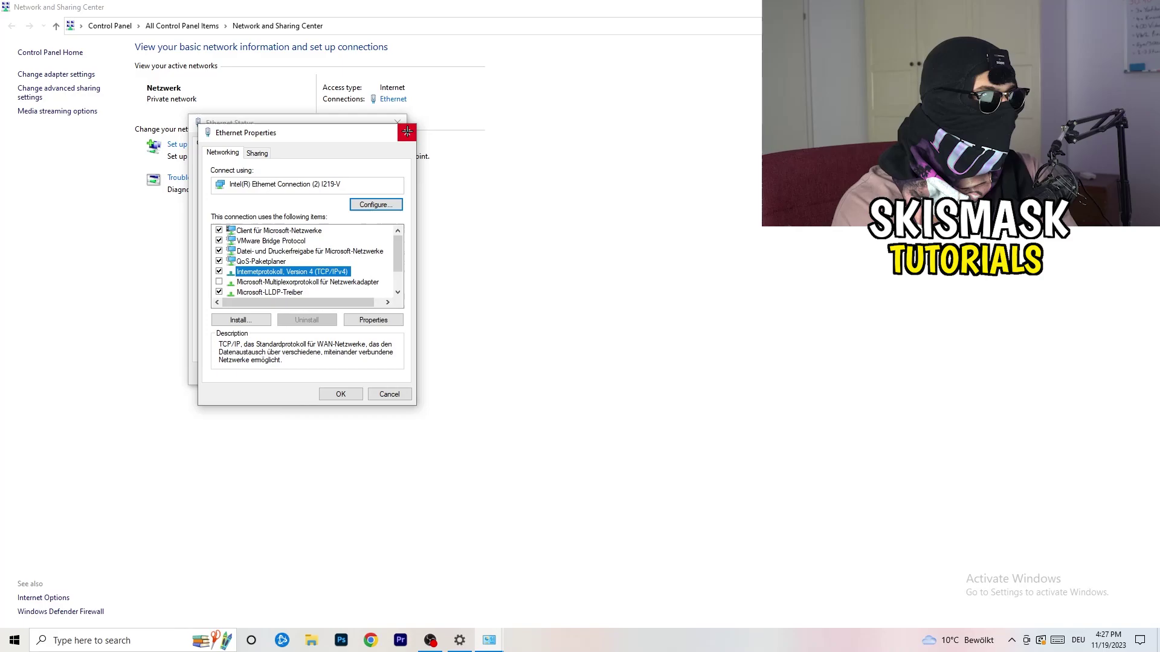
{"action": "left_click", "coordinate": [407, 132]}
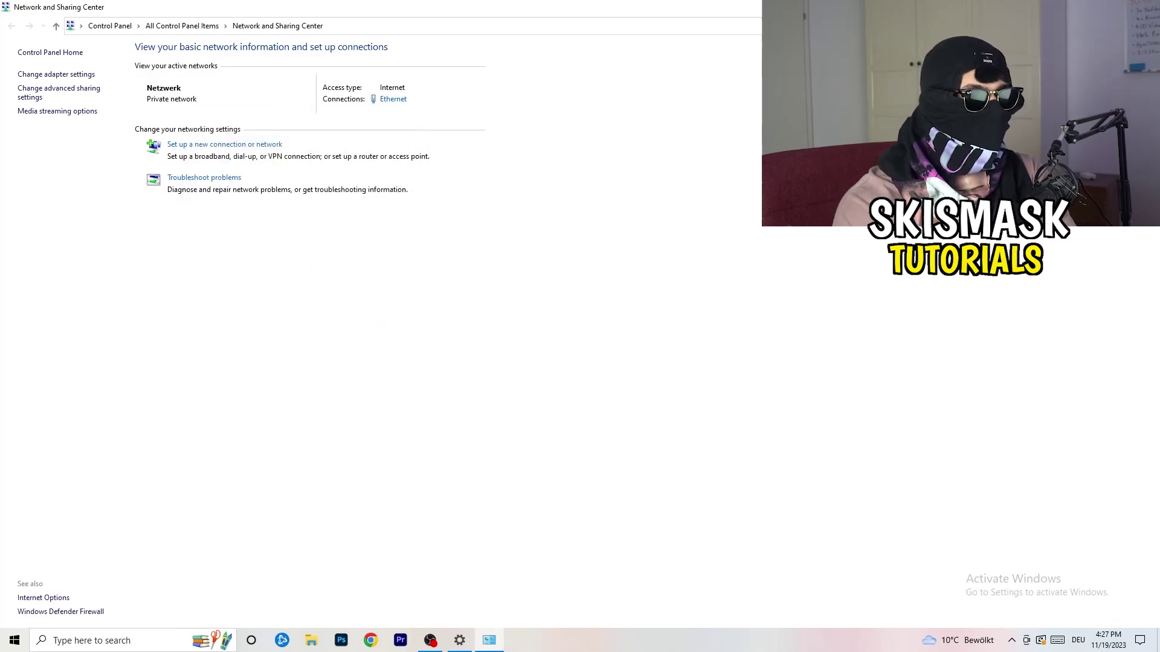
Close Network and Sharing Center, check the taskbar network flyout shows connected, and return to Network & Internet settings.
{"action": "key", "text": "alt+F4"}
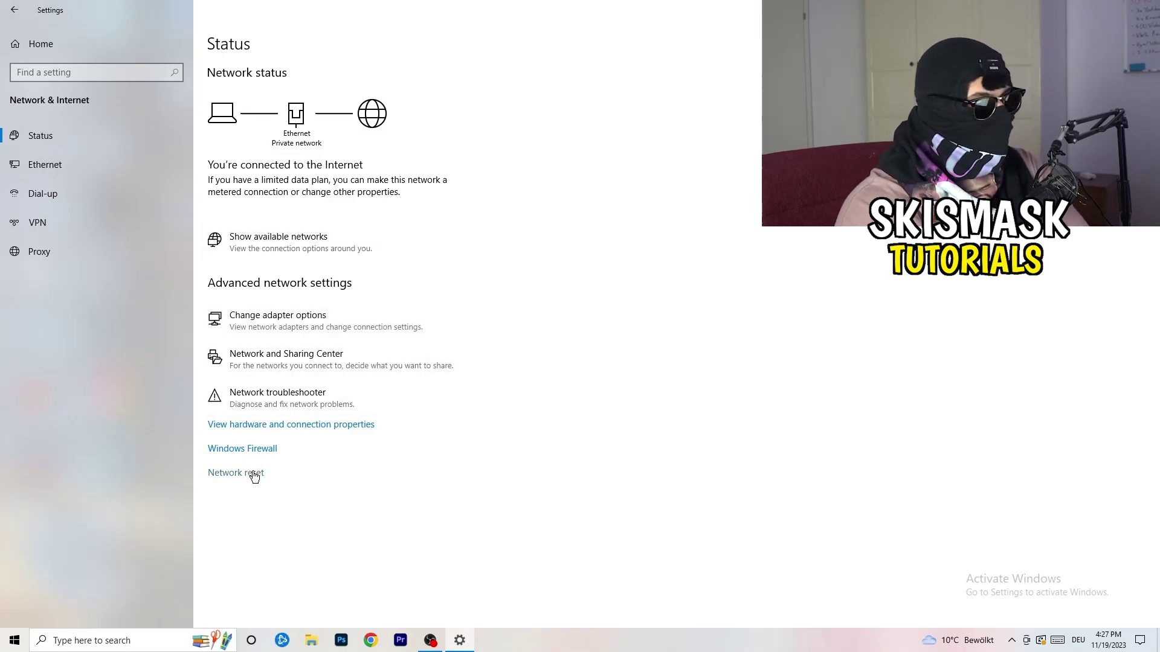
{"action": "left_click", "coordinate": [226, 479]}
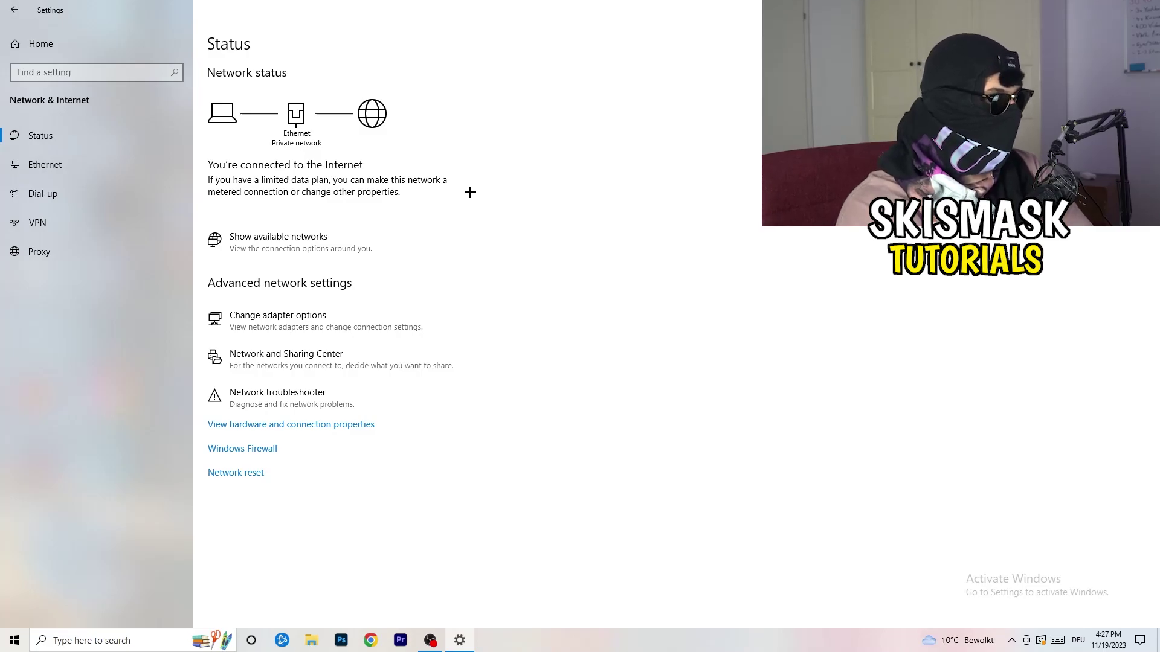
{"action": "left_click", "coordinate": [308, 238]}
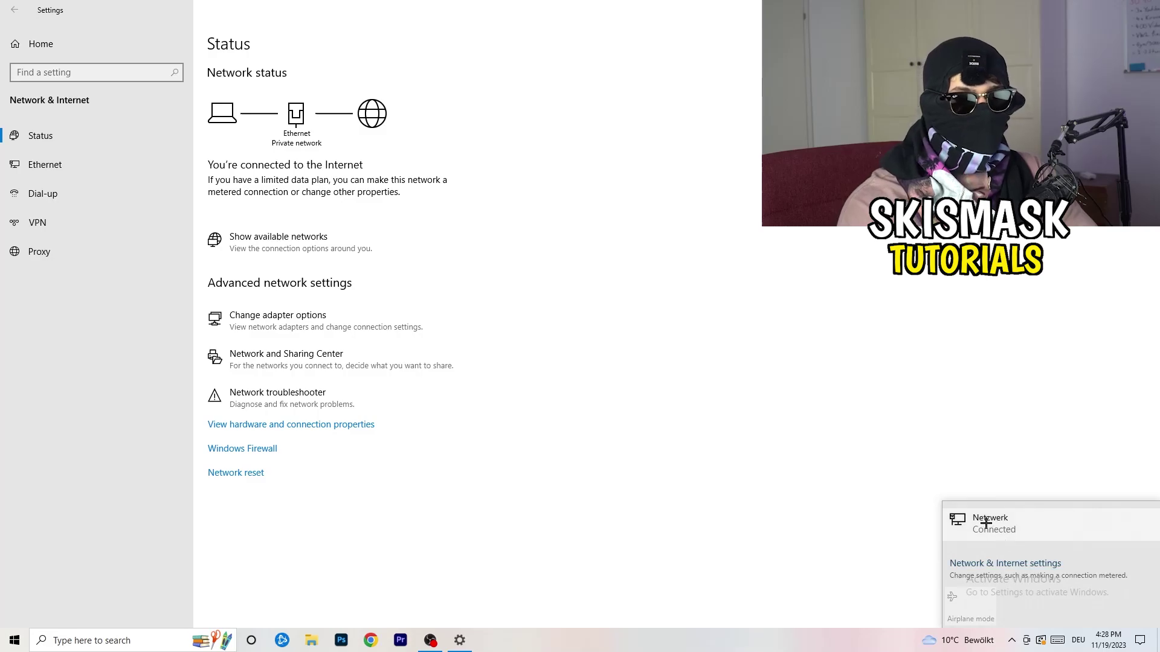
{"action": "left_click", "coordinate": [988, 563]}
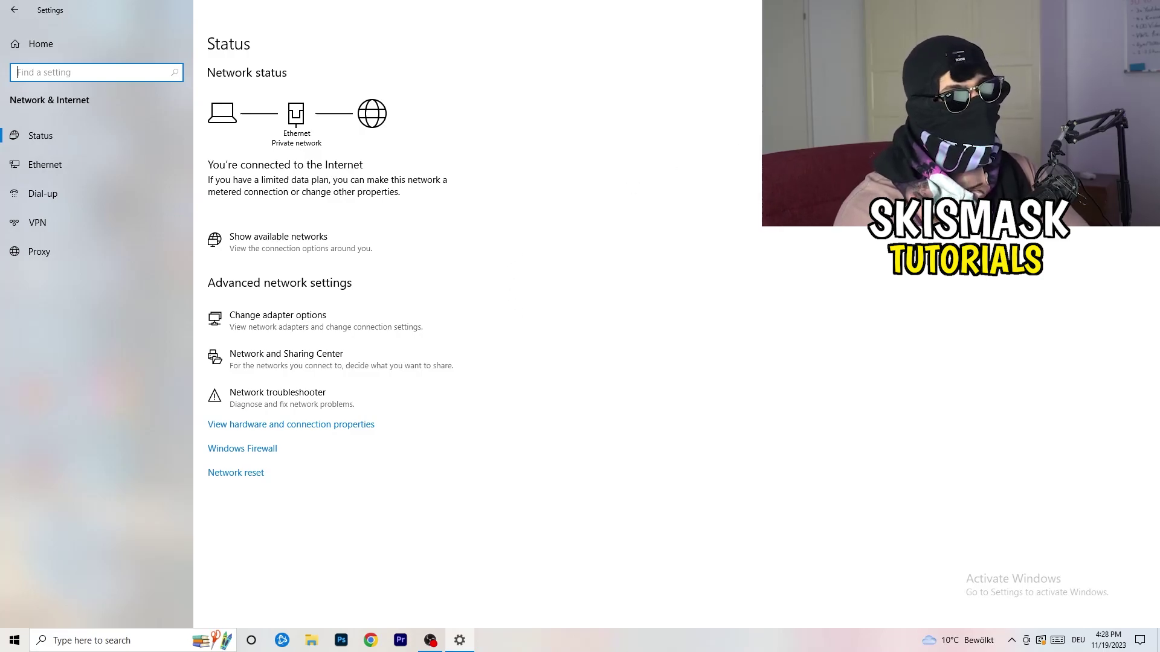
Relaunch Settings and show Windows Update with the cumulative update pending restart.
{"action": "left_click", "coordinate": [1140, 9]}
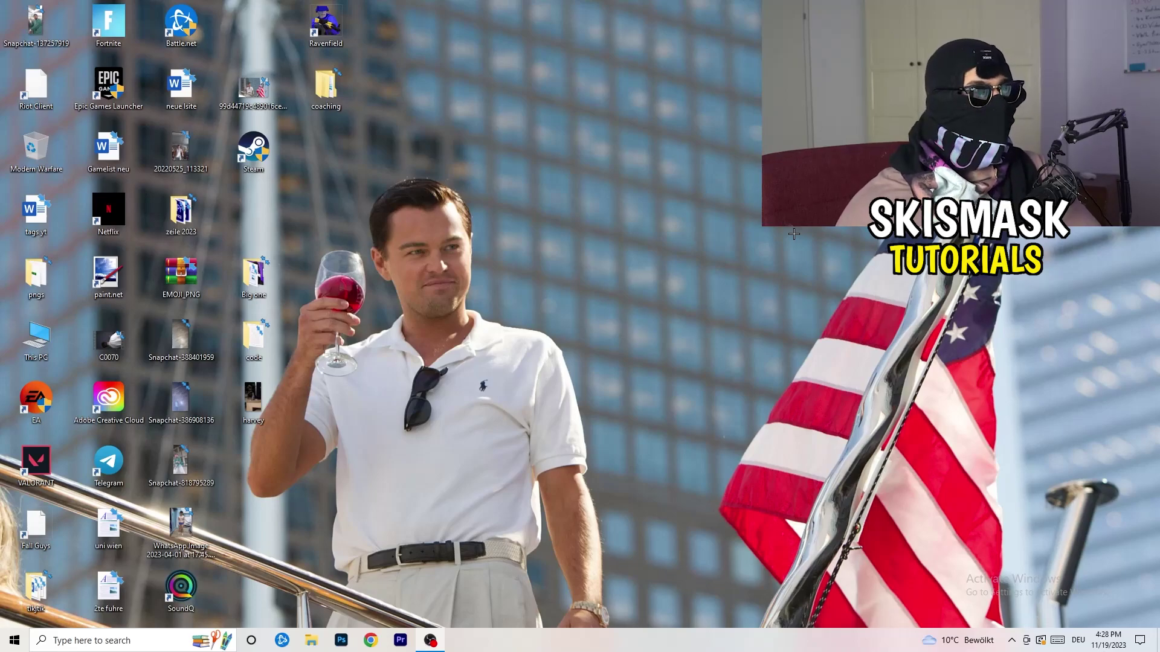
{"action": "left_click", "coordinate": [14, 641]}
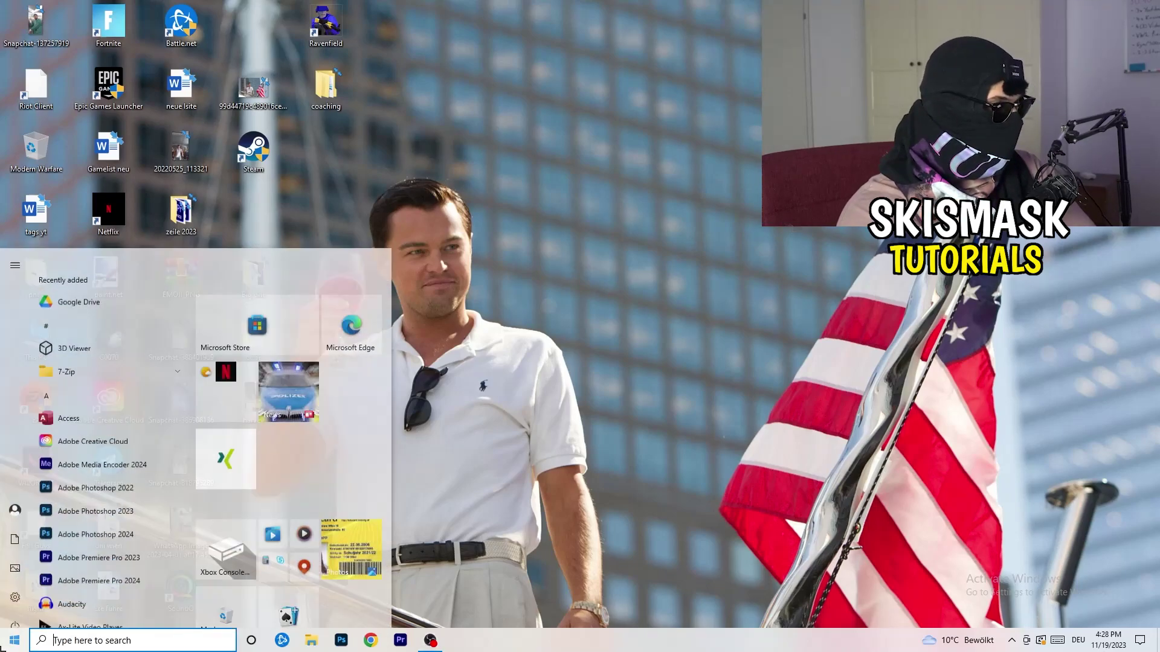
{"action": "left_click", "coordinate": [15, 583]}
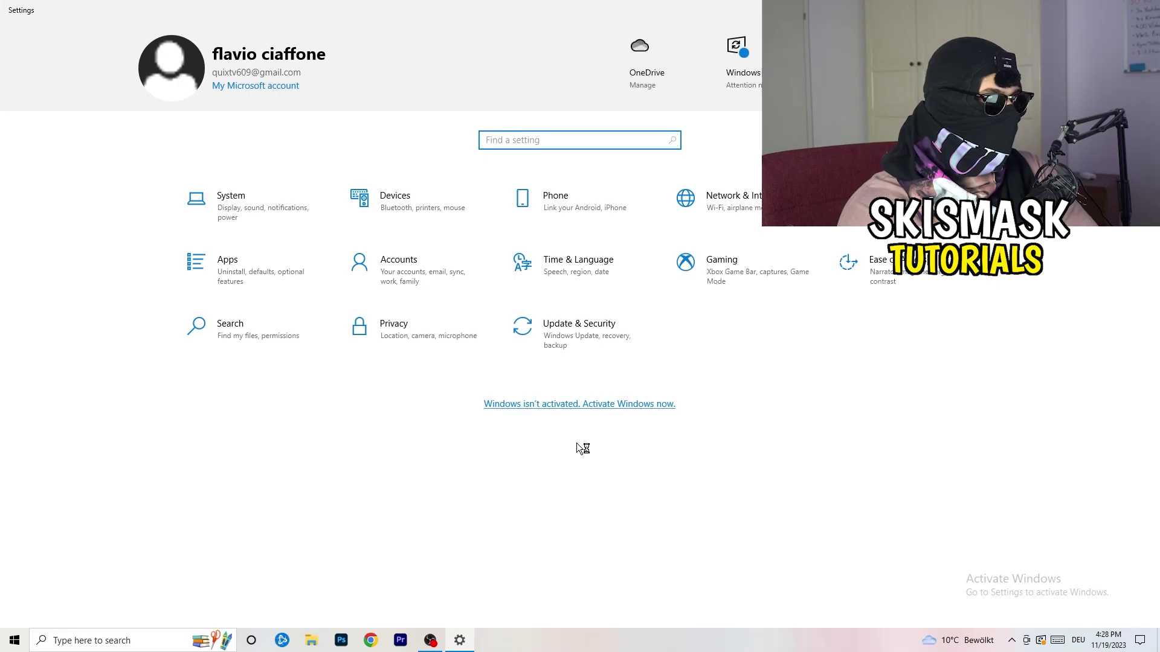
{"action": "left_click", "coordinate": [571, 331]}
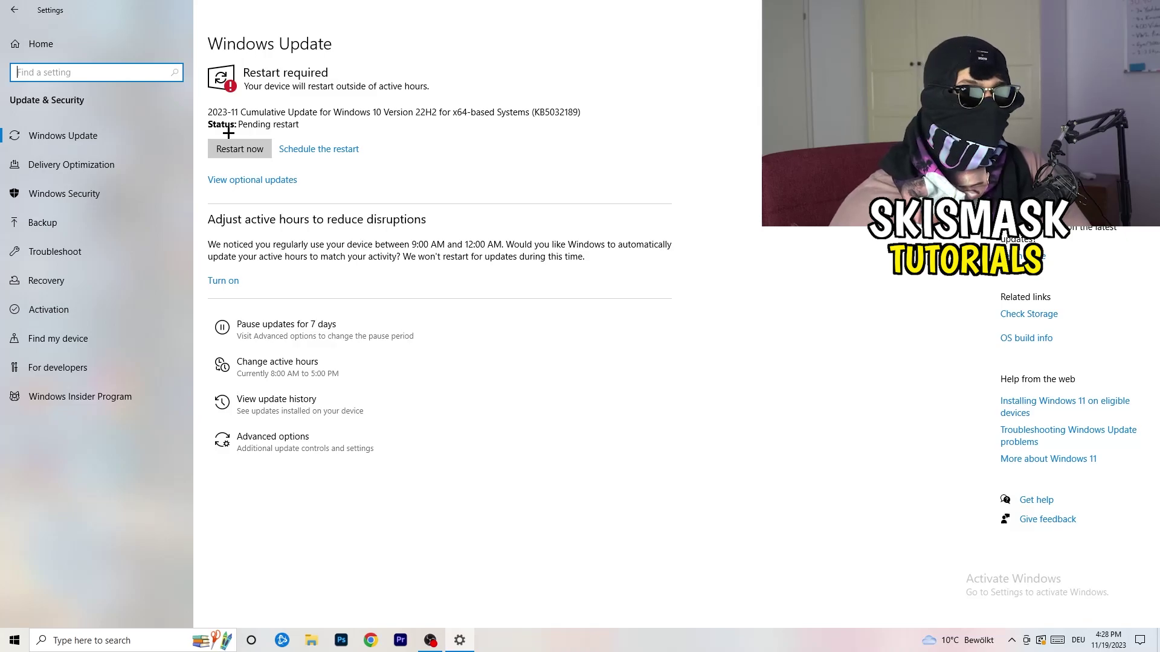
Close Settings, leaving the Windows 10 desktop showing.
{"action": "key", "text": "alt+F4"}
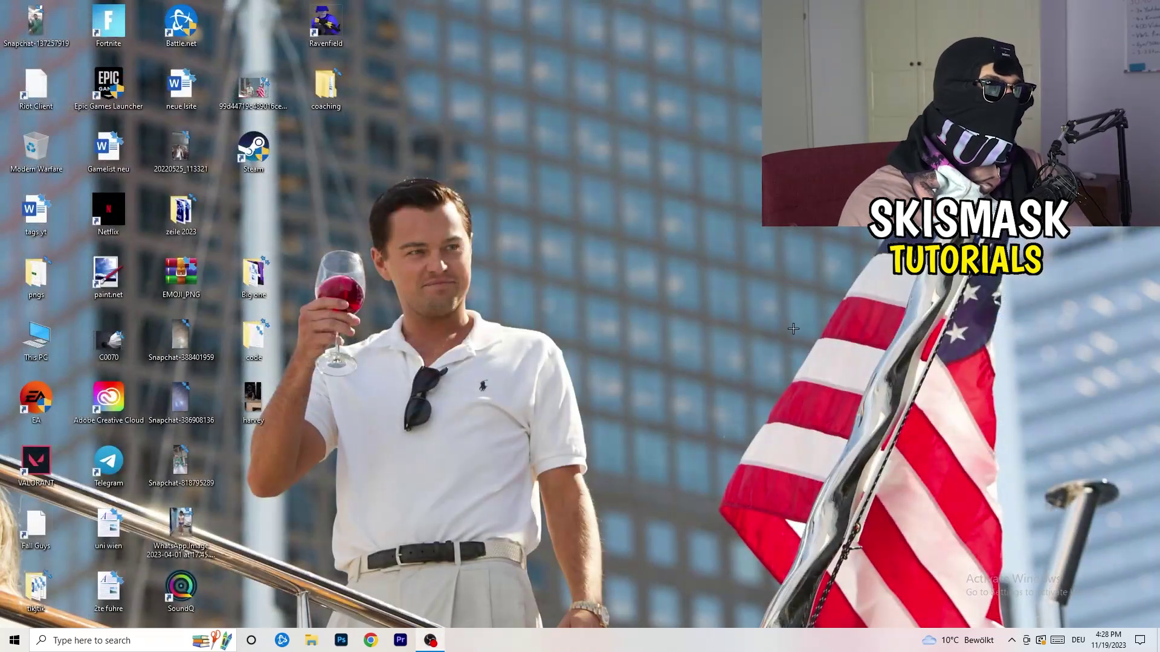